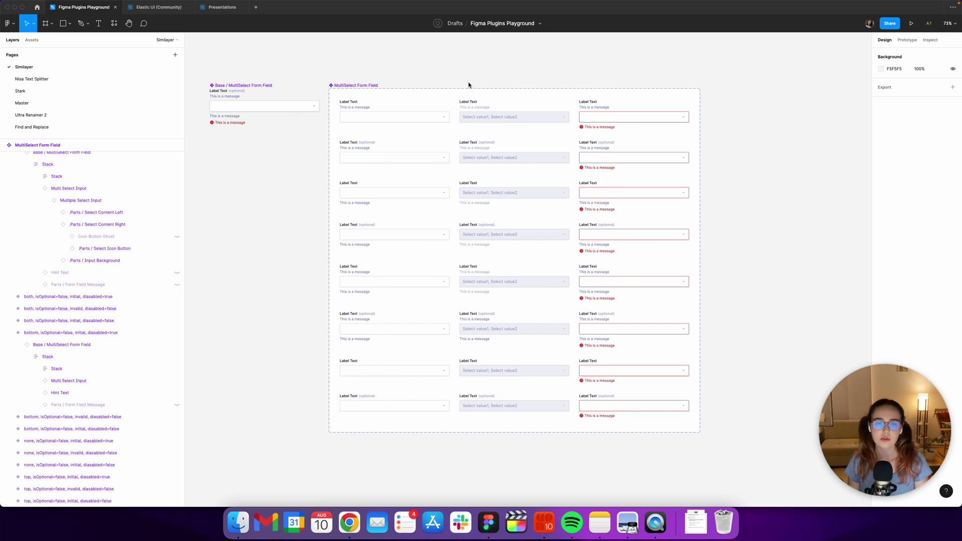
- Marquee-select the disabled-variant column of the MultiSelect Form Field component set
mouse_move(453, 71)
mouse_down()
mouse_move(572, 458)
mouse_move(576, 440)
mouse_up()
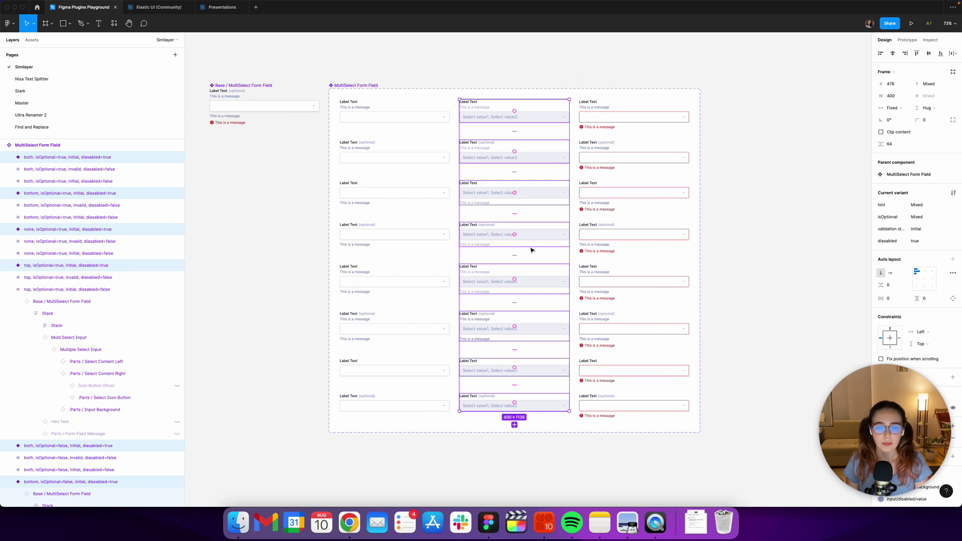
- Select a nested input's parent, then reselect the disabled column and open quick actions
super+click(533, 241)
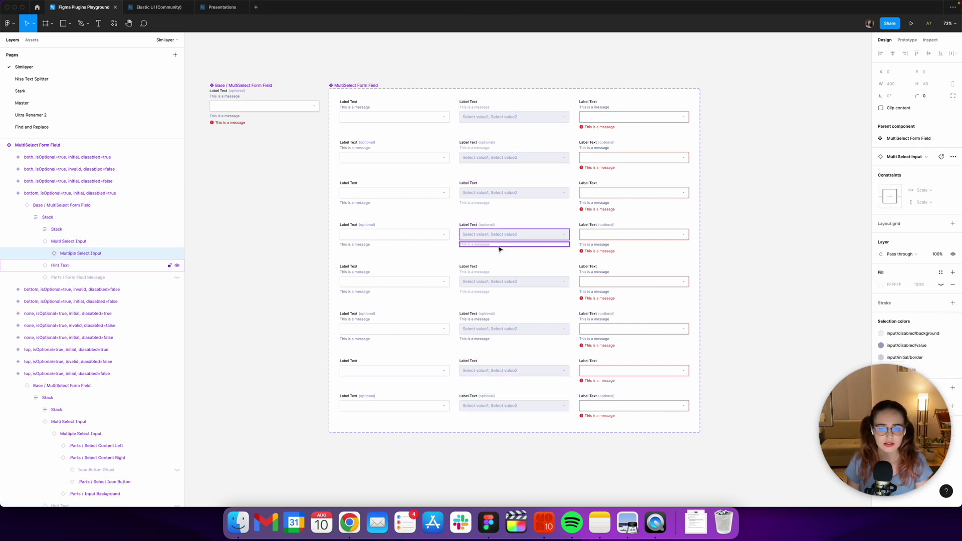
key(shift+Return)
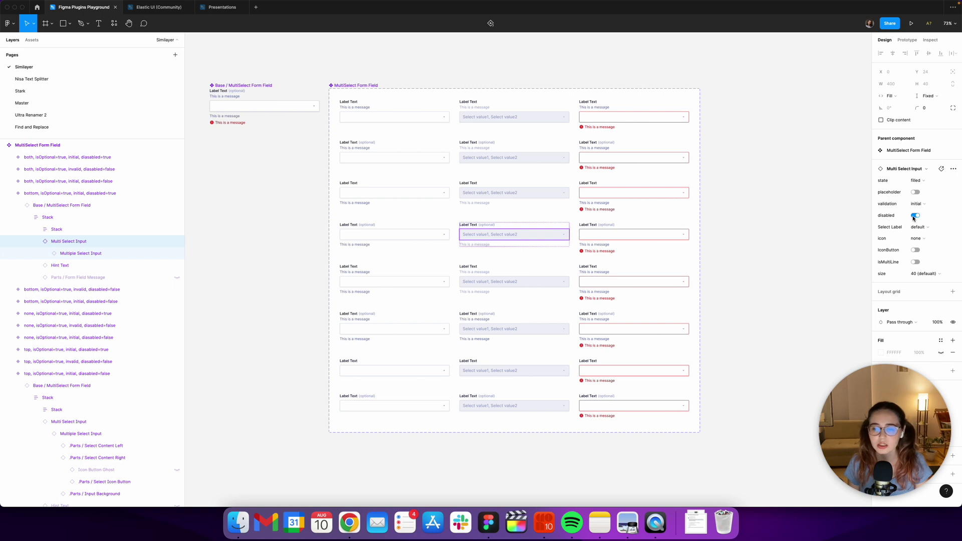
click(466, 53)
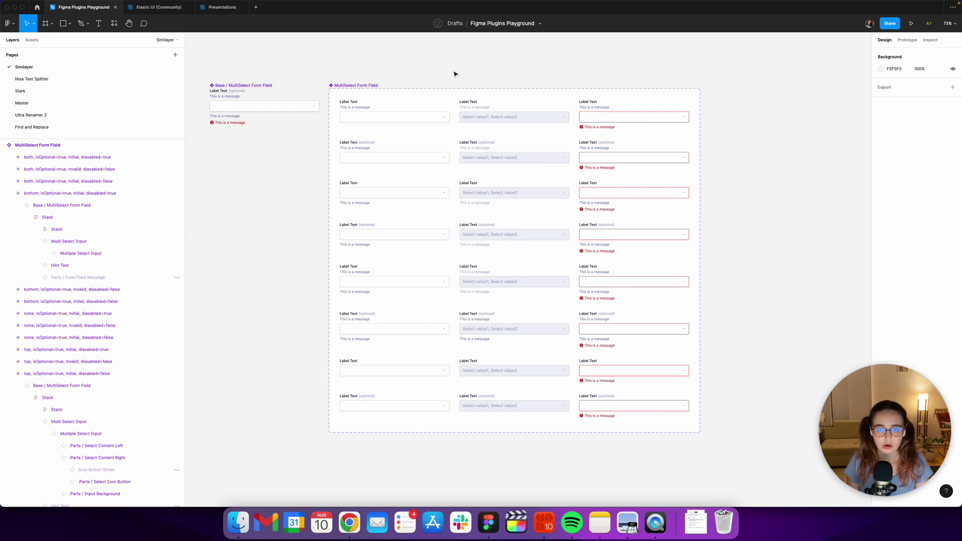
mouse_move(453, 70)
mouse_down()
mouse_move(549, 399)
mouse_move(576, 433)
mouse_up()
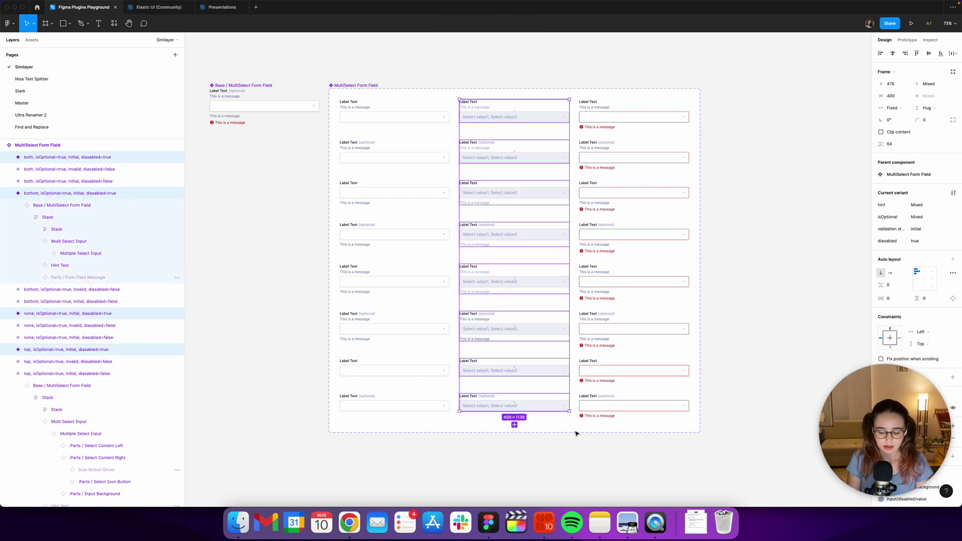
key(super+p)
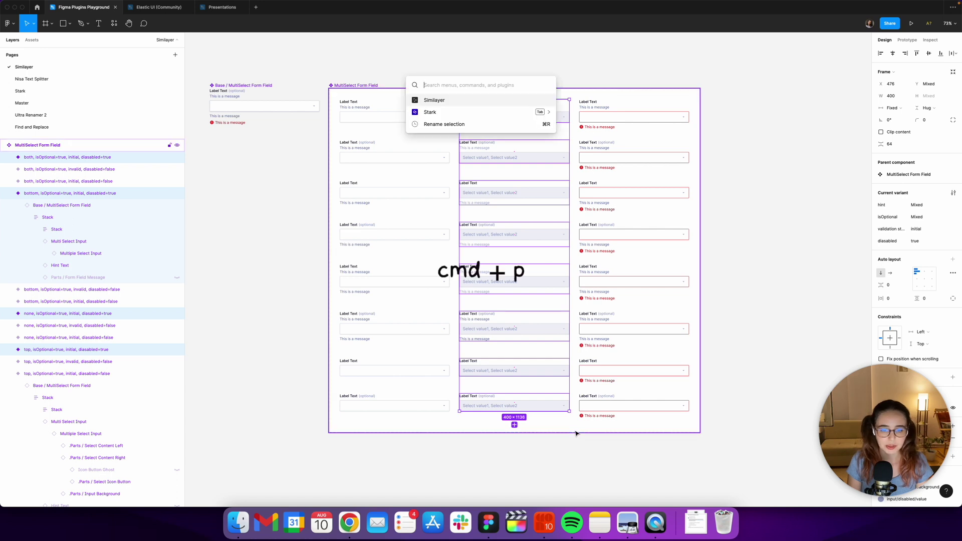
- Use Similayer's Layer name match to select every Multi Select Input layer
key(Return)
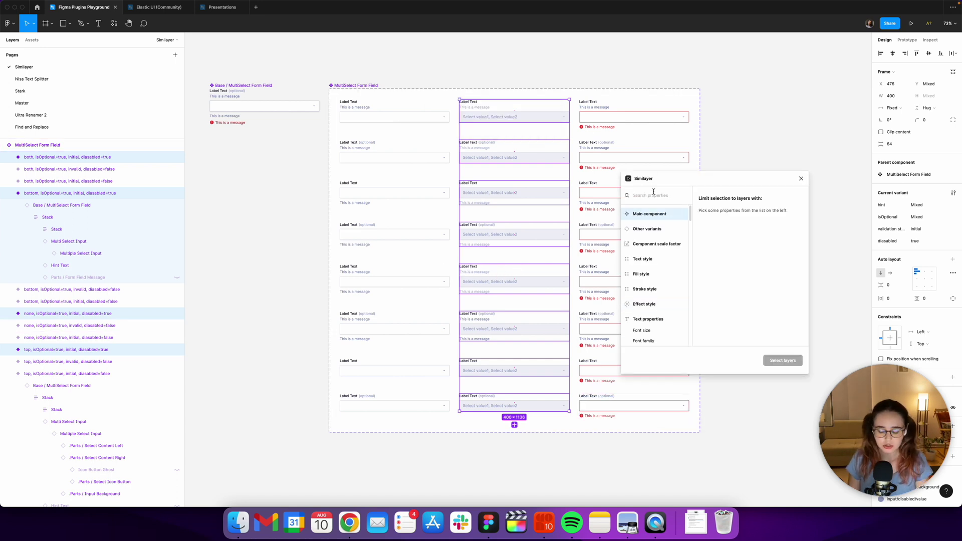
text(layer)
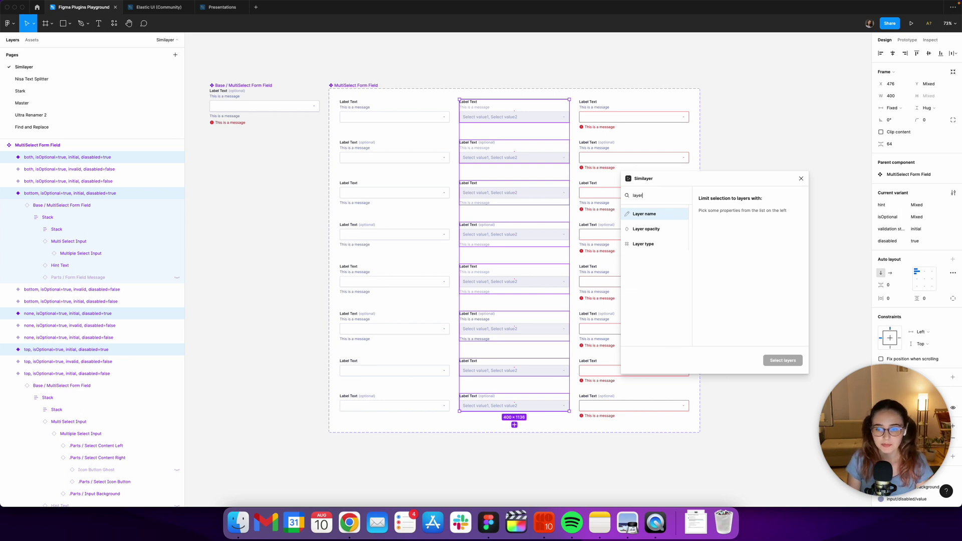
key(Return)
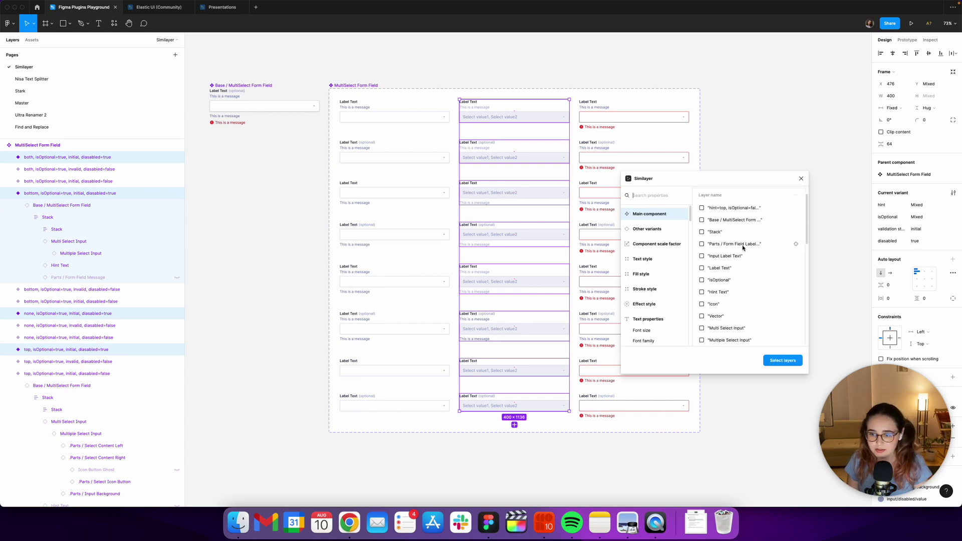
scroll(743, 248, down, 2)
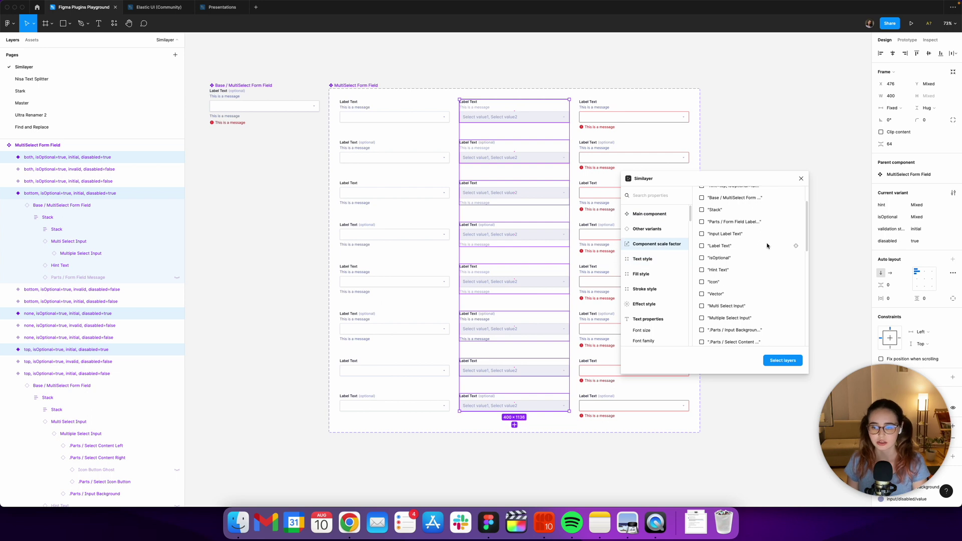
scroll(764, 251, down, 2)
scroll(764, 251, down, 2)
scroll(764, 251, down, 2)
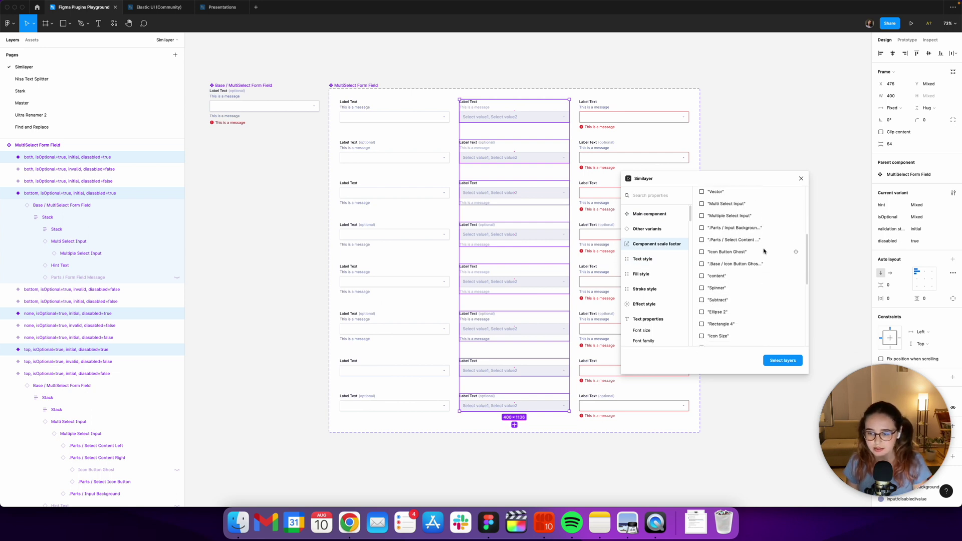
scroll(764, 251, down, 2)
scroll(764, 252, up, 2)
scroll(763, 253, up, 1)
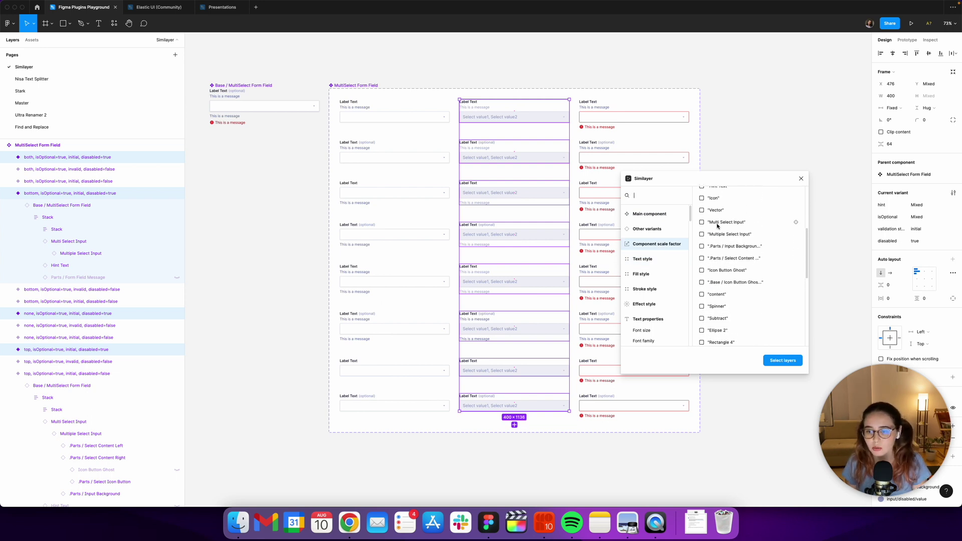
click(702, 223)
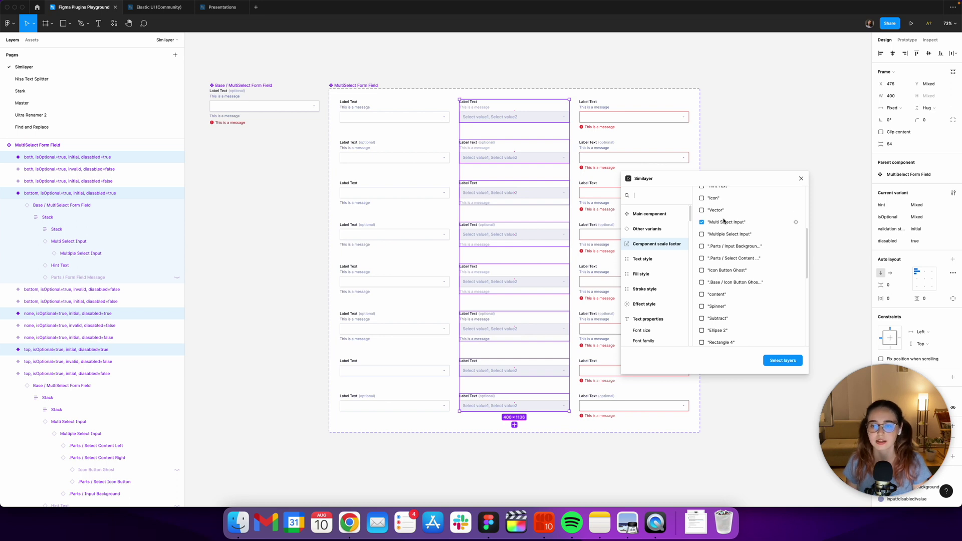
click(784, 360)
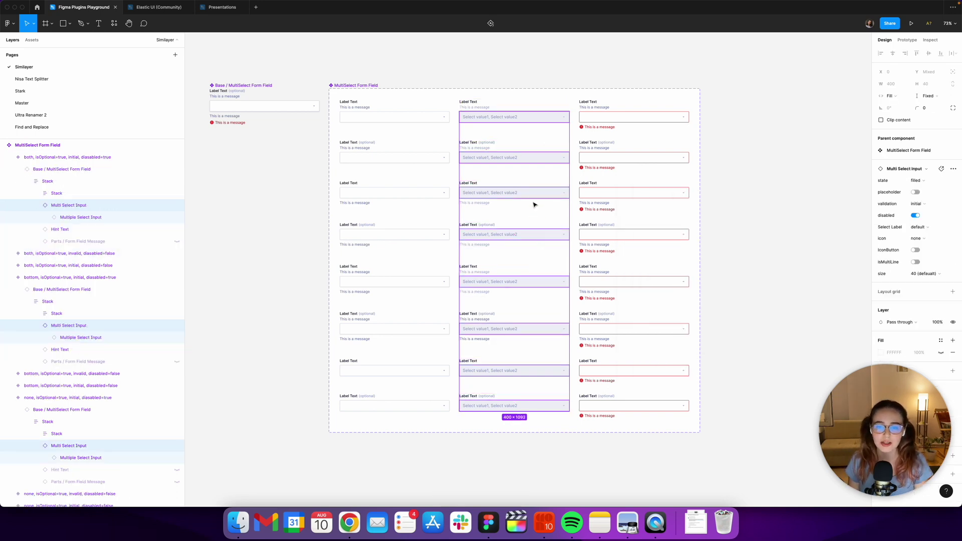
- Switch Disabled off on the selected inputs, keeping state Filled, then deselect
click(916, 216)
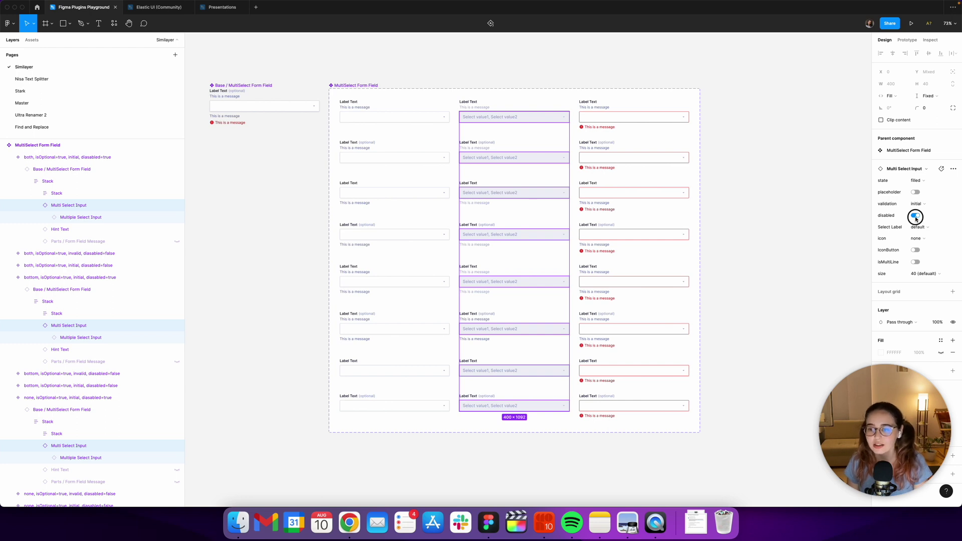
click(922, 182)
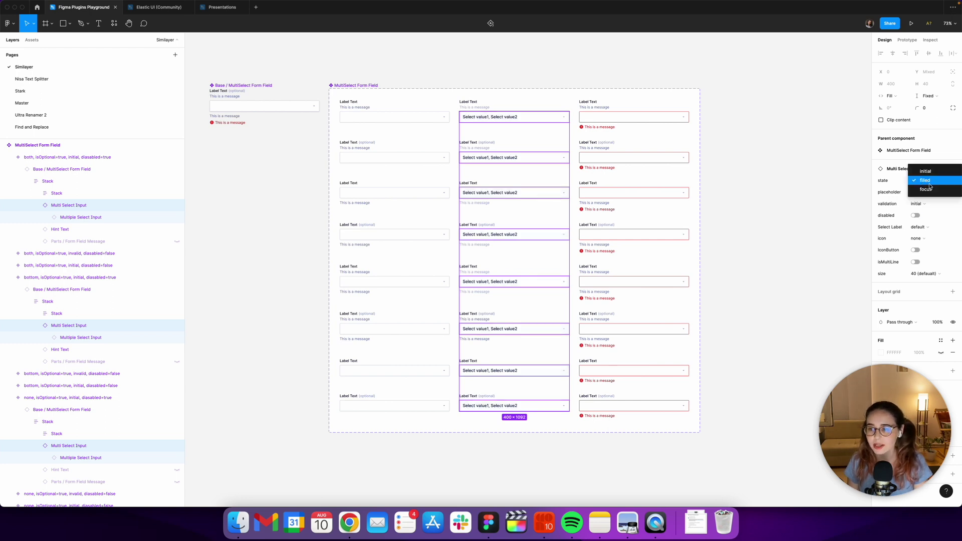
click(928, 187)
click(779, 182)
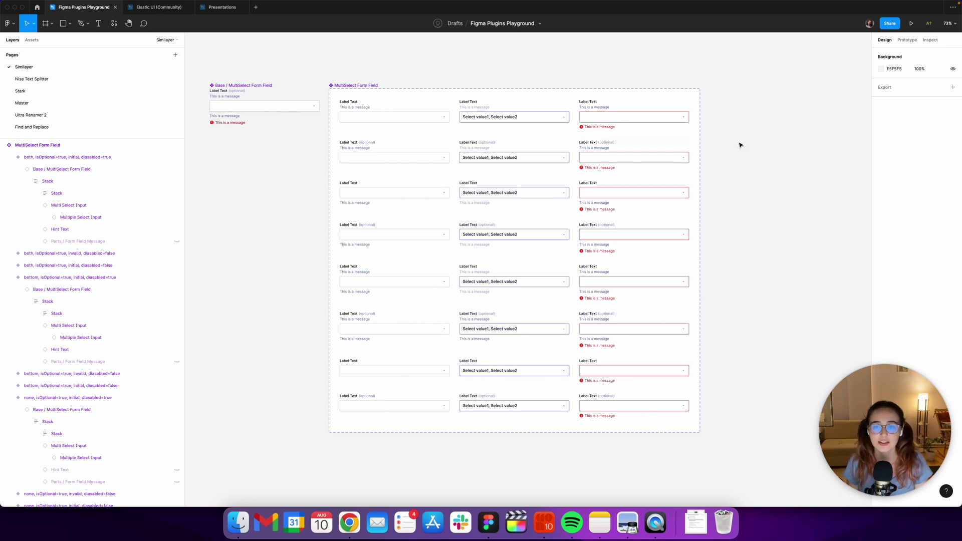
scroll(741, 146, right, 2)
scroll(412, 69, left, 3)
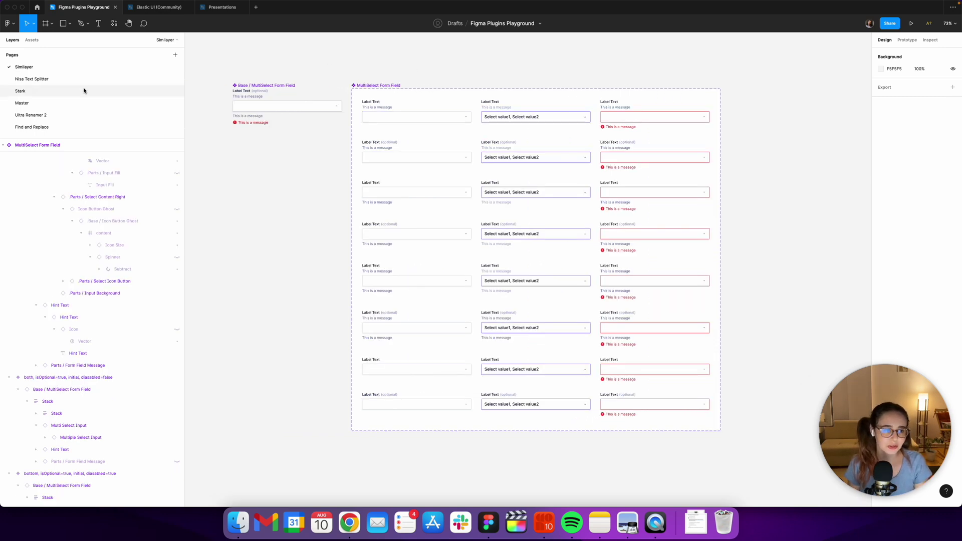
scroll(409, 84, up, 1)
scroll(408, 84, up, 2)
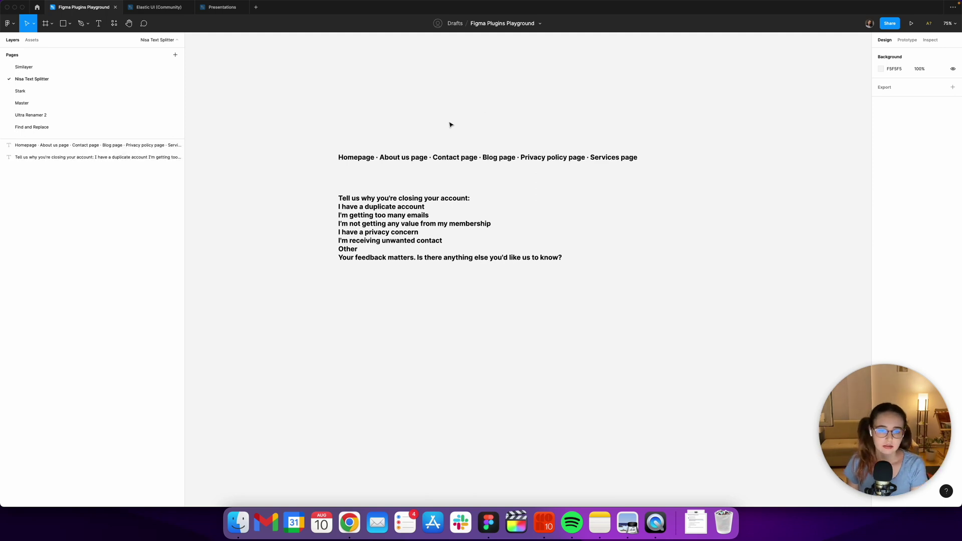
- Select both text blocks on the Nisa Text Splitter page and open quick actions
drag(315, 130, 687, 314)
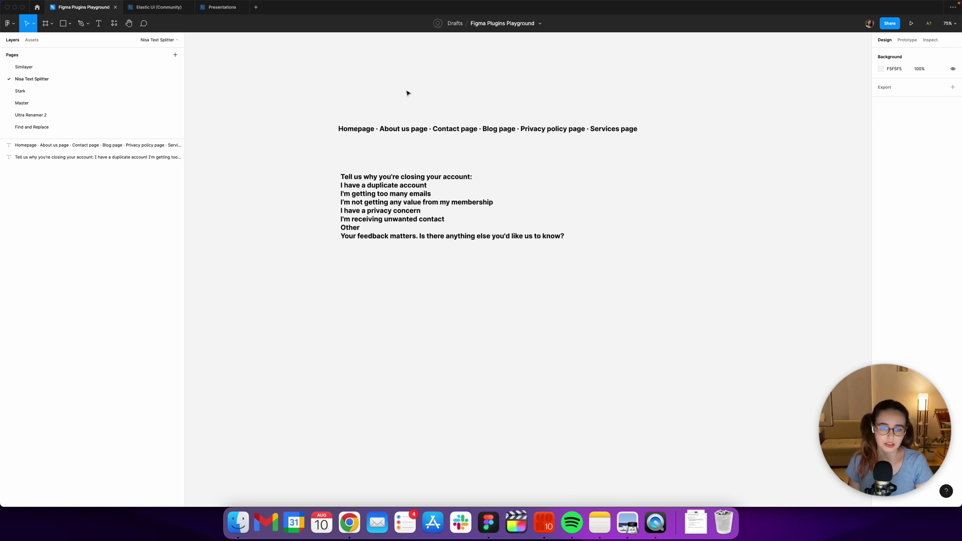
key(super+slash)
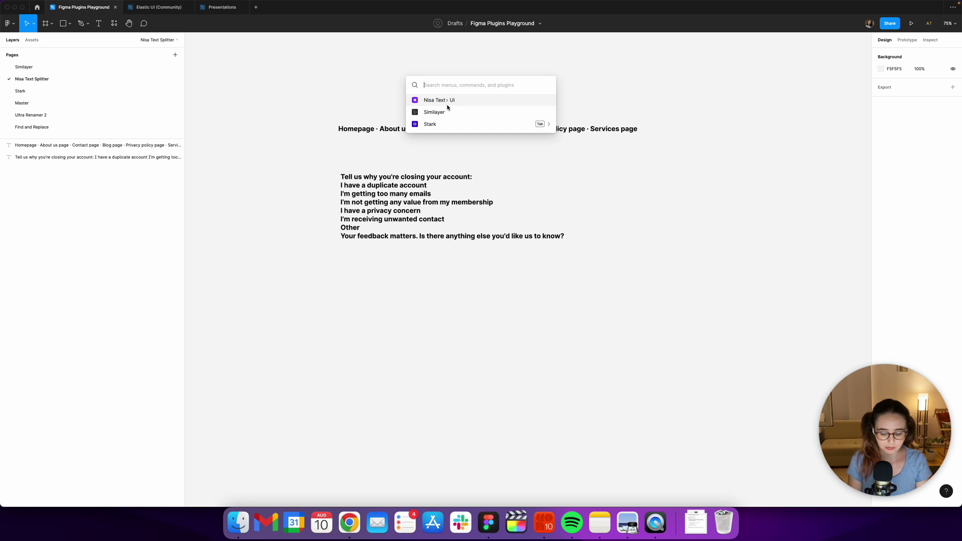
text(nisa)
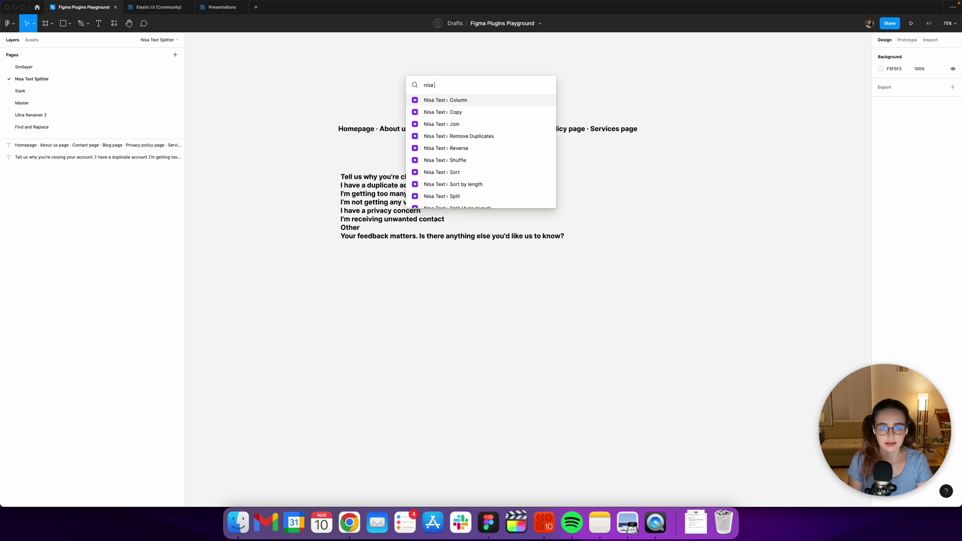
text( text UI)
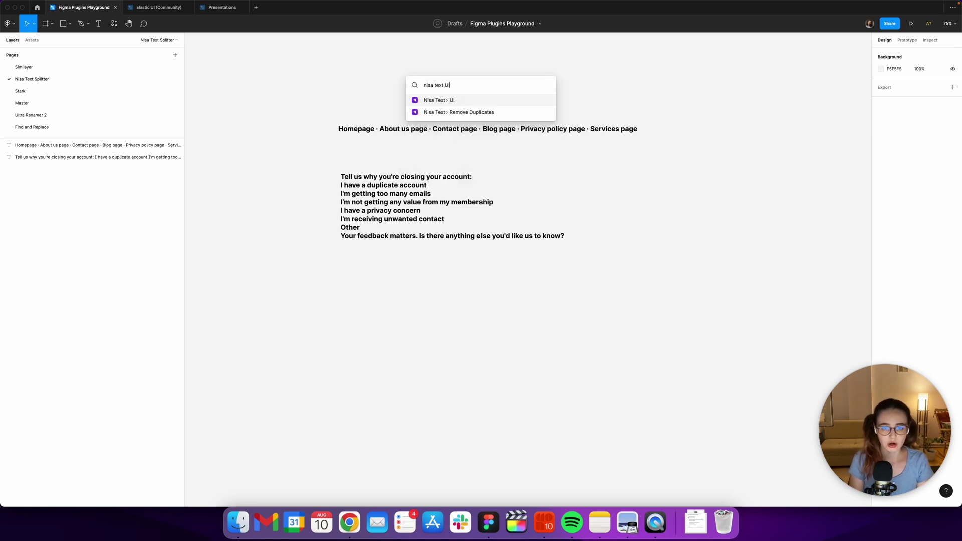
- Launch Nisa Text and pick out the '·' separator in the Homepage navigation line
key(Return)
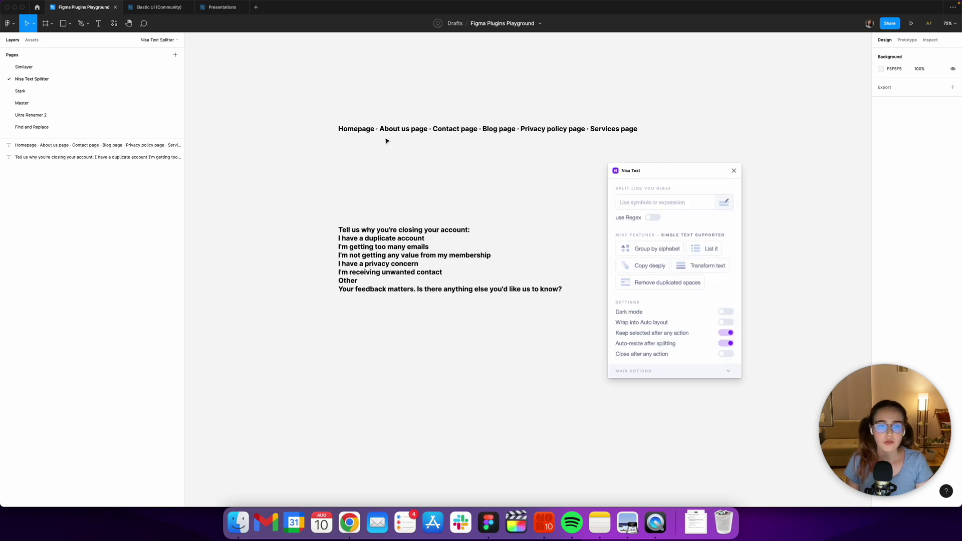
click(381, 134)
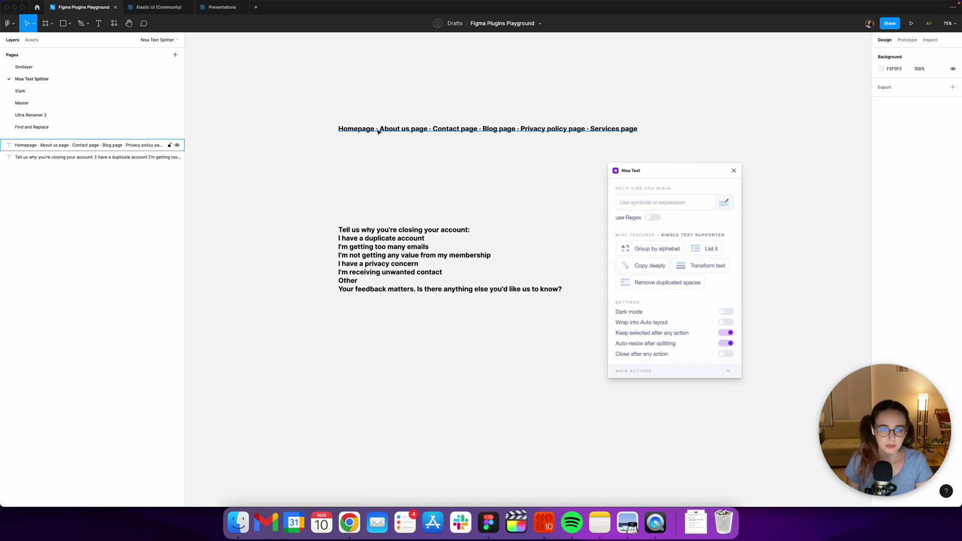
double_click(376, 132)
double_click(377, 129)
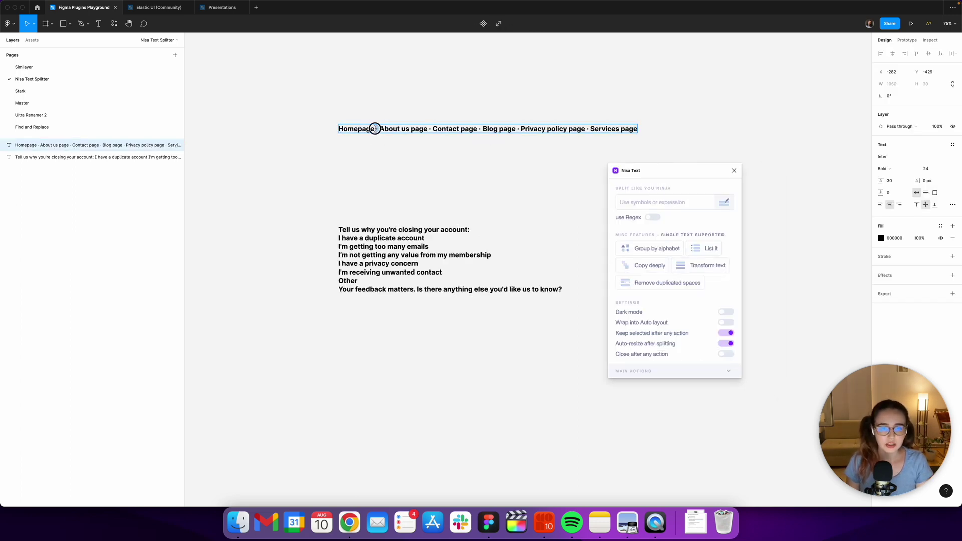
double_click(430, 128)
key(super+c)
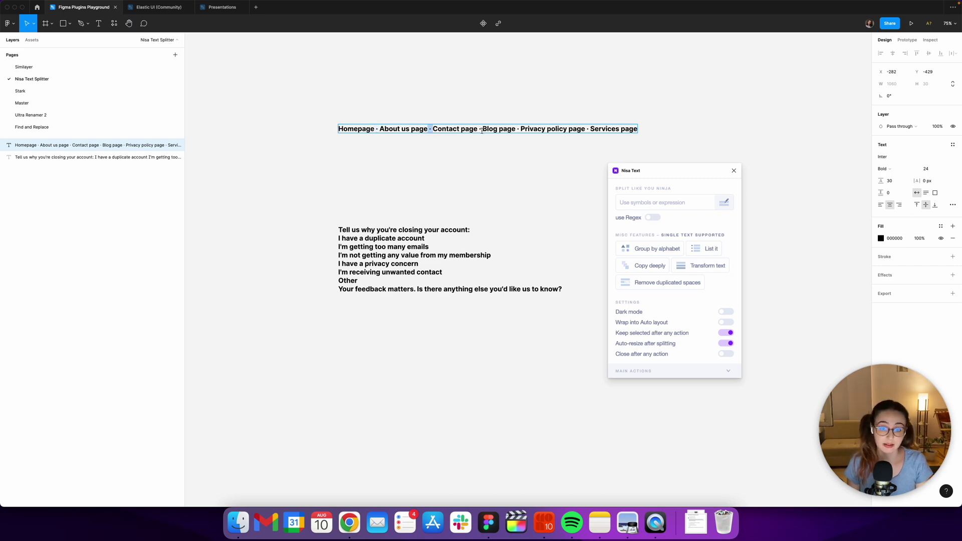
key(Escape)
- Split the navigation line on '·' into six page-name text layers
click(648, 203)
key(super+v)
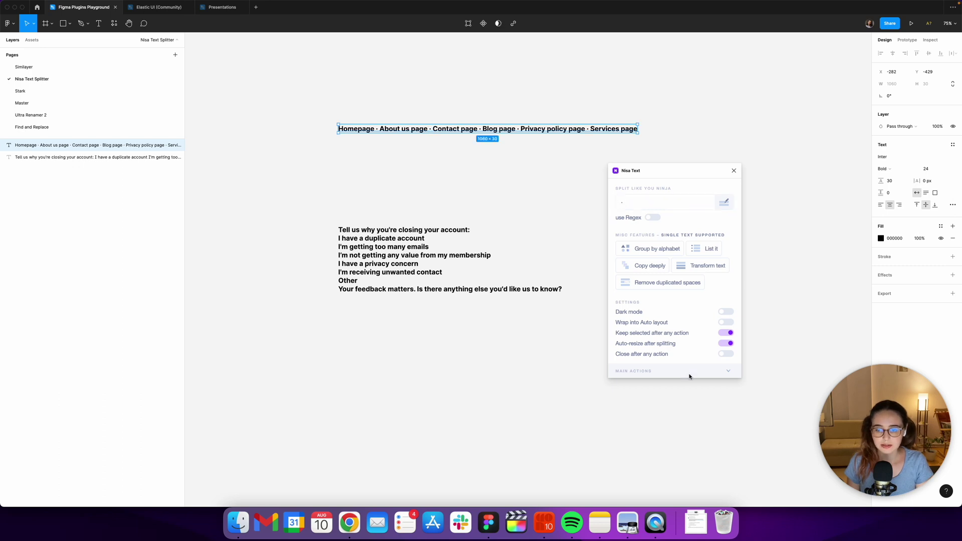
click(725, 203)
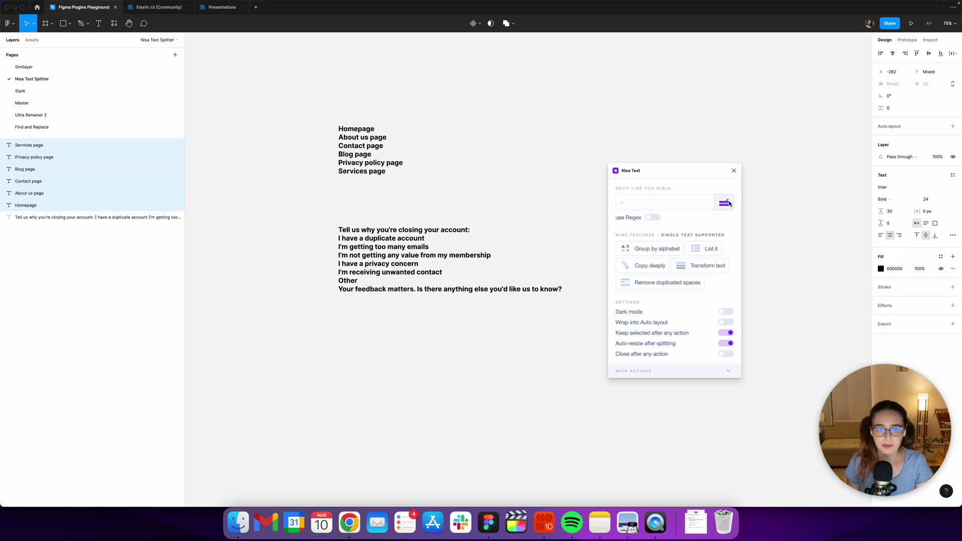
mouse_move(298, 96)
mouse_down()
mouse_move(439, 204)
mouse_move(293, 112)
mouse_up()
- Select the six page names, edit 'Homepage' to 'Home page', and open command search
key(Escape)
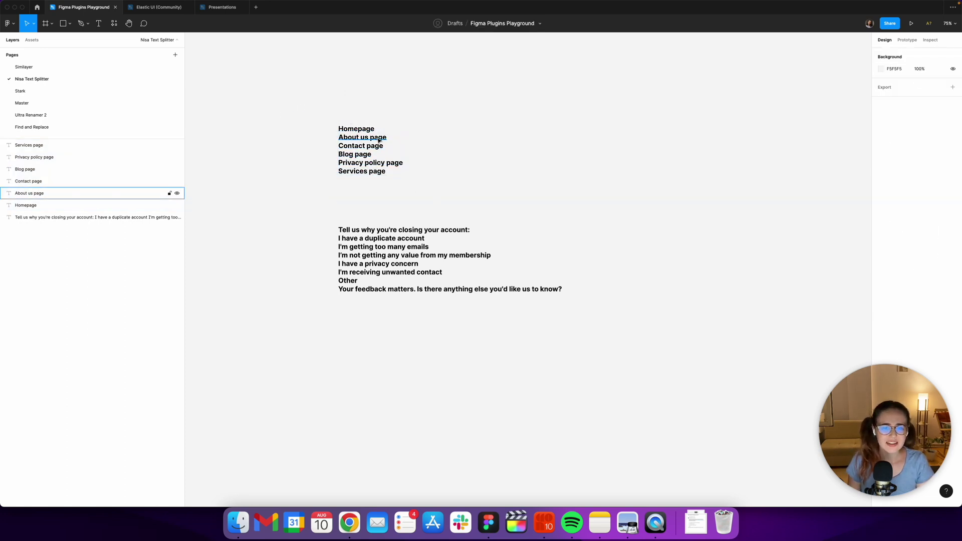
drag(438, 195, 303, 114)
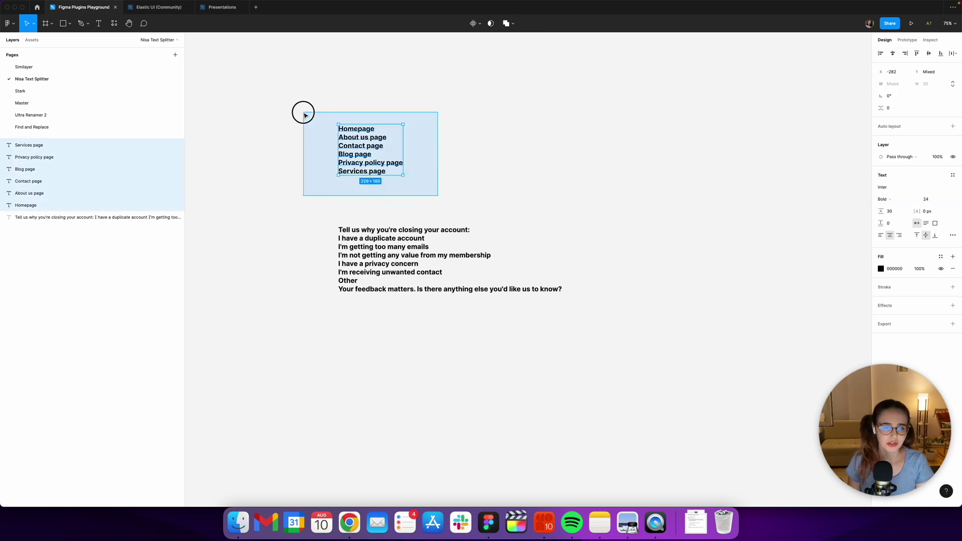
click(361, 138)
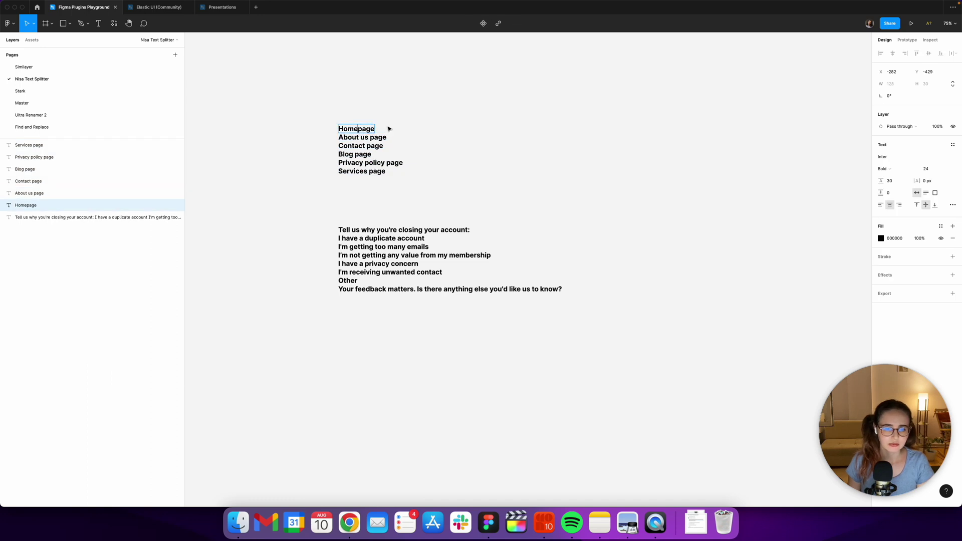
key(Escape)
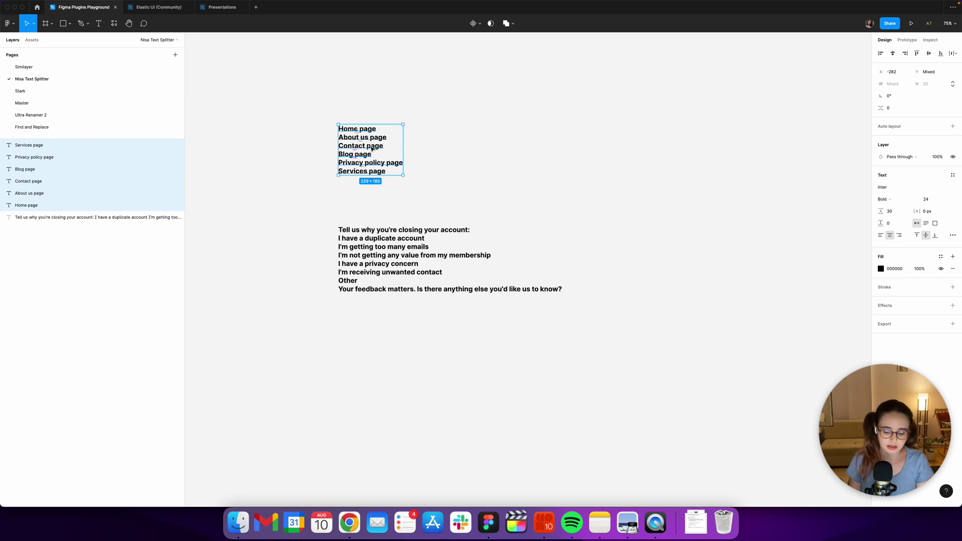
key(super+slash)
text(find)
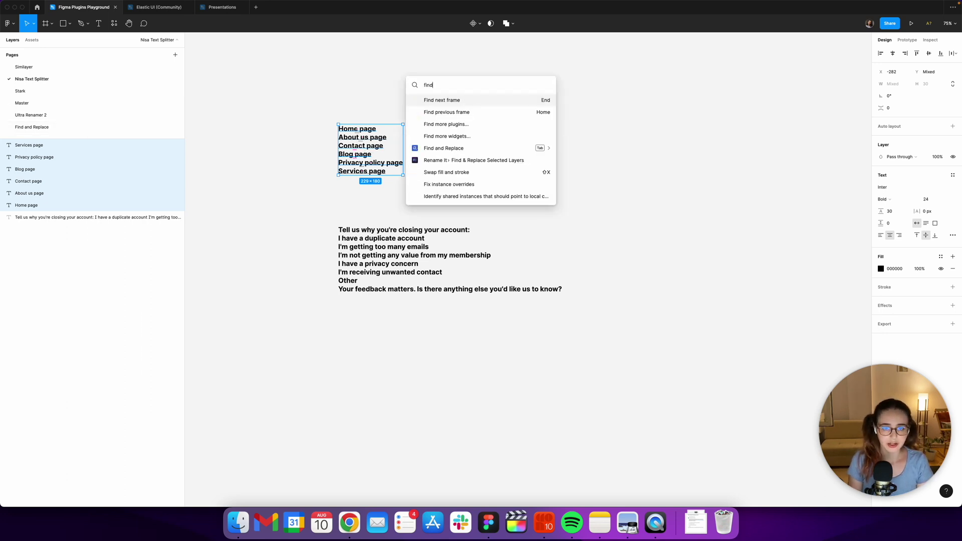
text( and)
- Use Find and Replace to replace 'page' with nothing across all six names
key(Return)
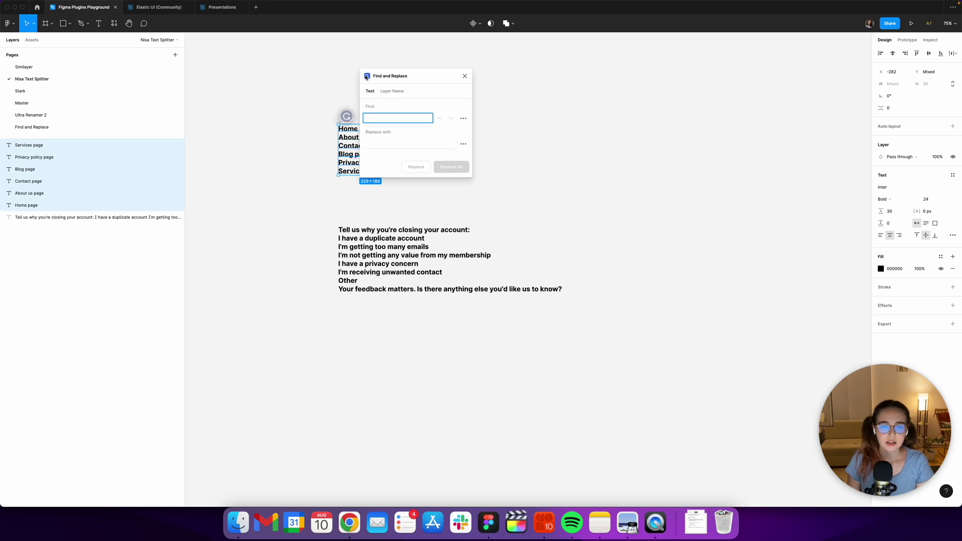
drag(416, 74, 587, 74)
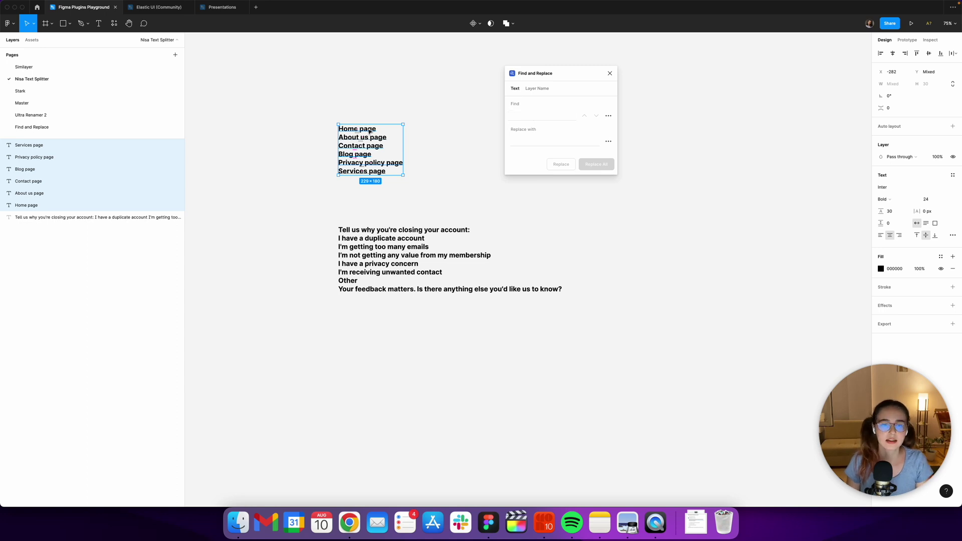
click(539, 117)
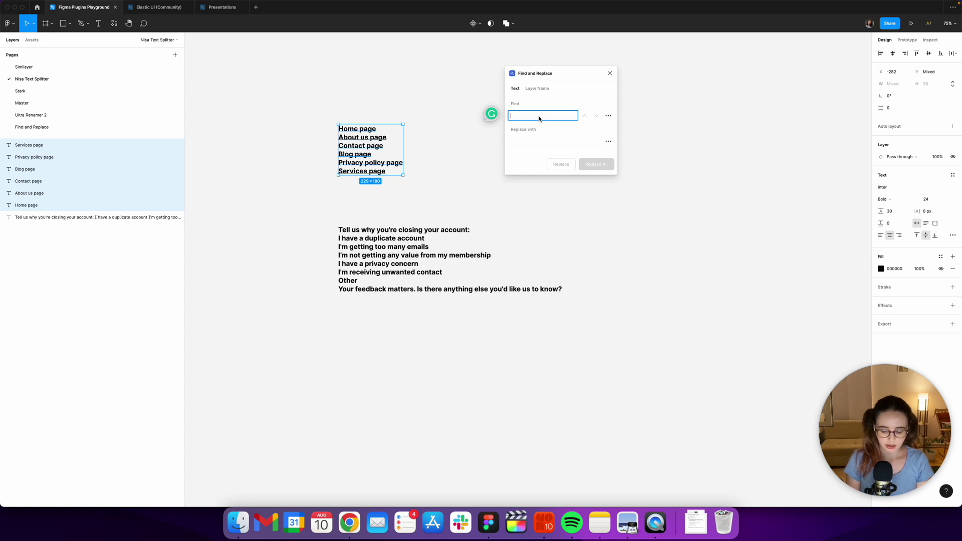
text(page)
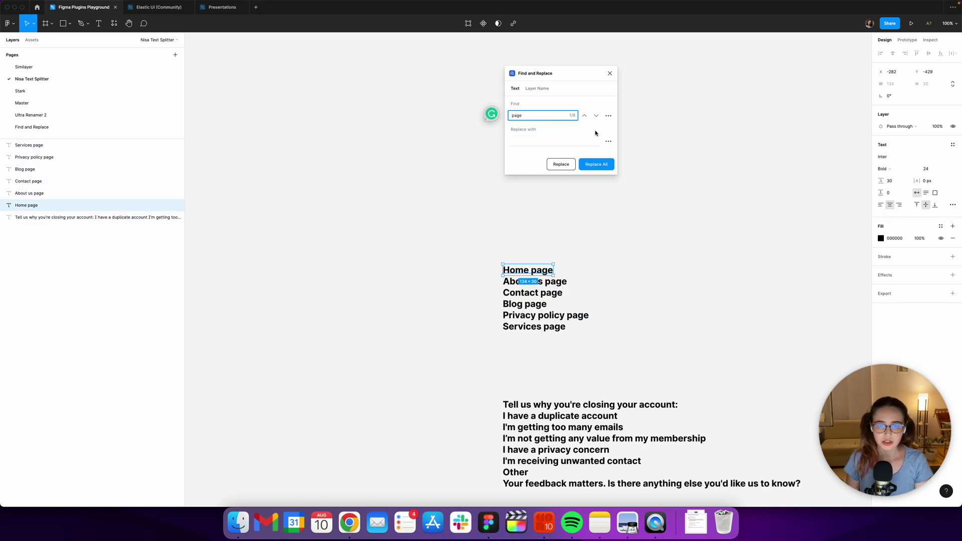
click(530, 141)
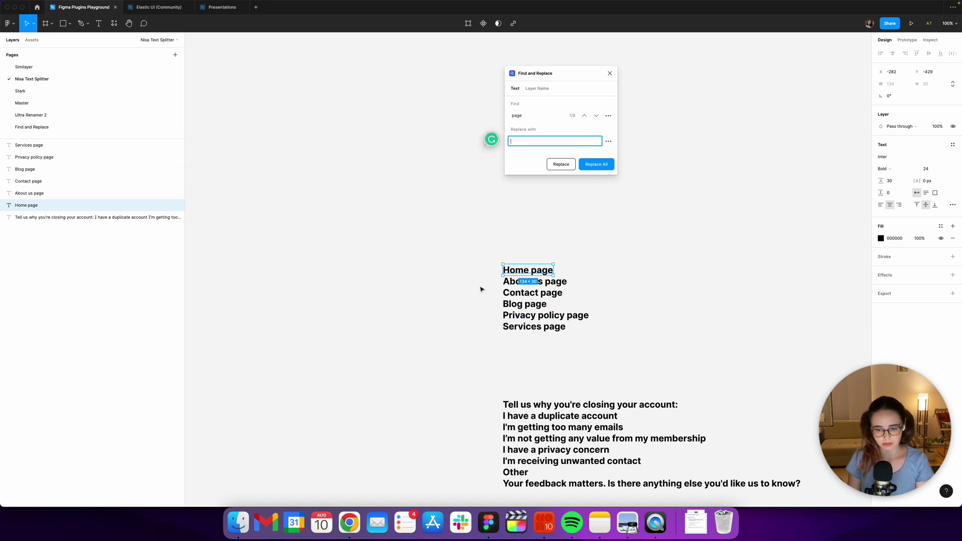
click(610, 165)
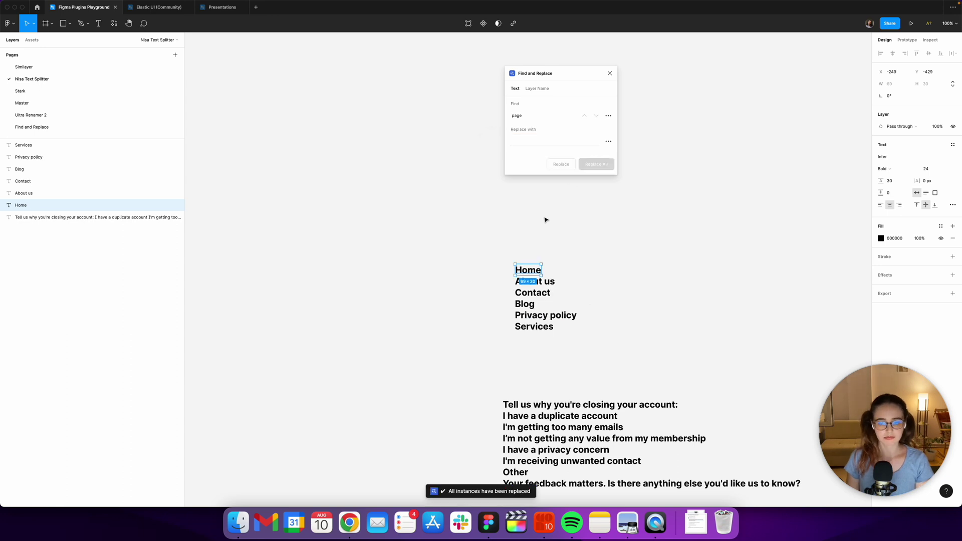
scroll(548, 217, down, 5)
- Split the survey text into an auto-layout frame with 23 item spacing
click(453, 260)
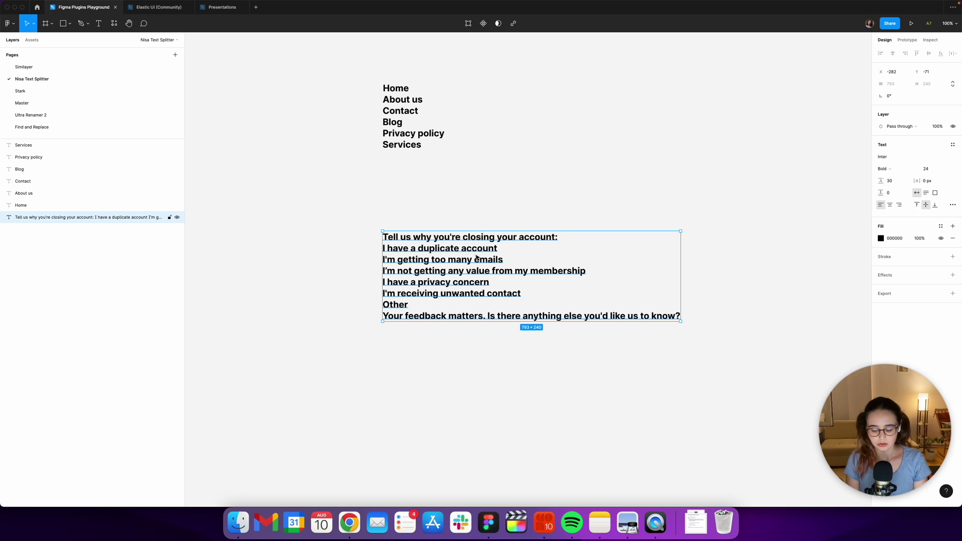
key(super+slash)
text(split au)
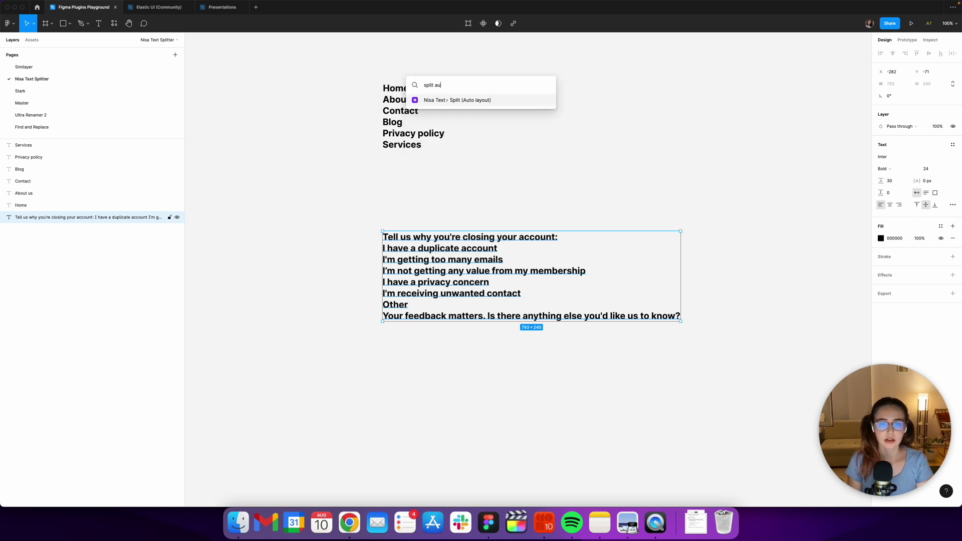
key(Return)
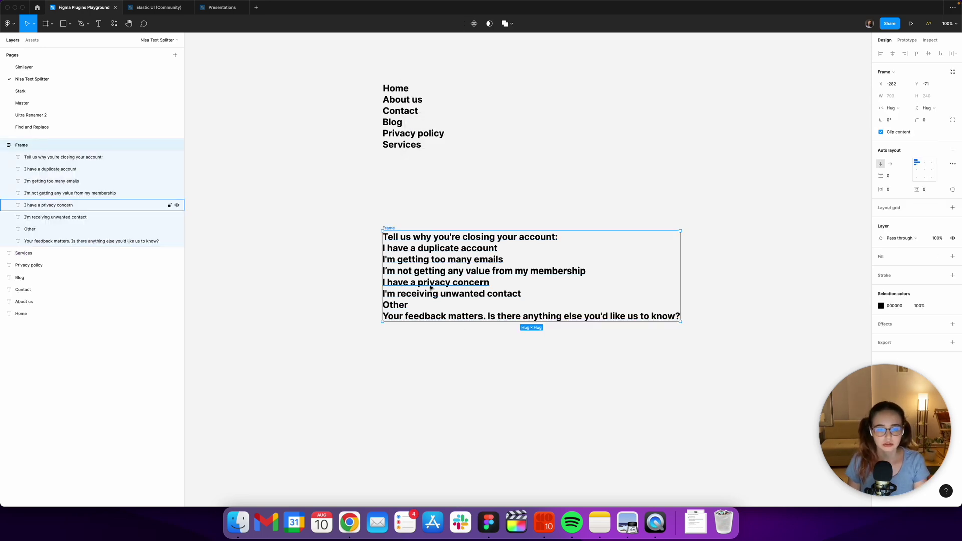
drag(881, 175, 899, 176)
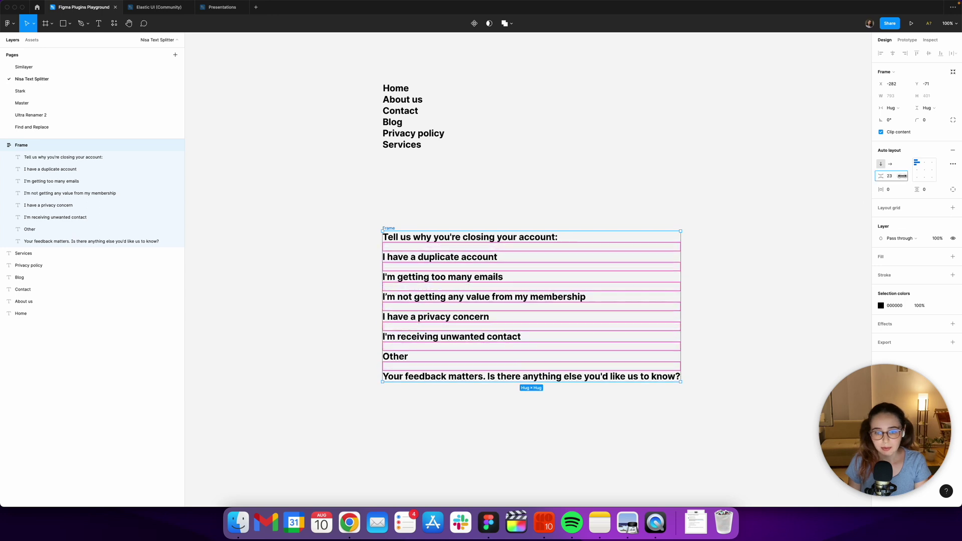
- Deselect and reselect the survey frame, then select both text groups together
click(534, 193)
key(Tab)
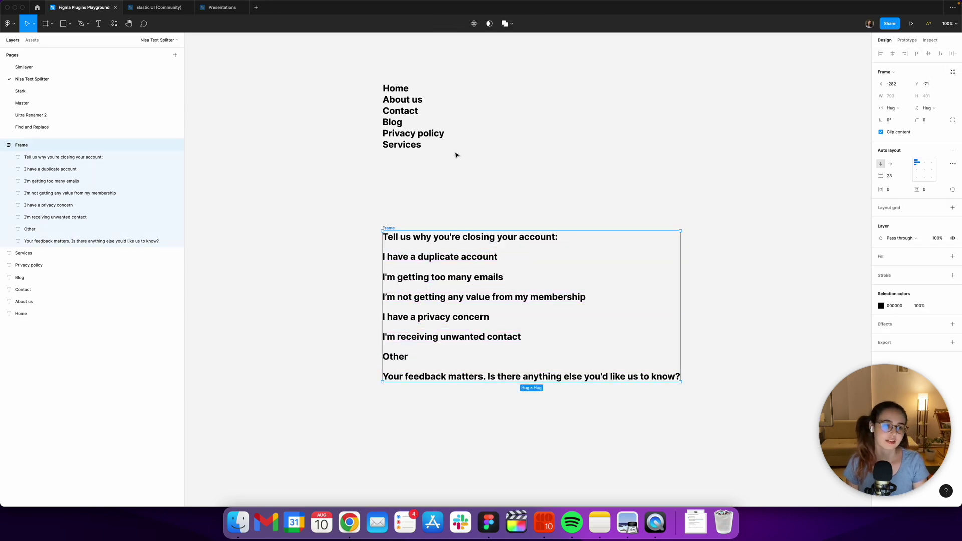
click(459, 186)
drag(337, 65, 737, 439)
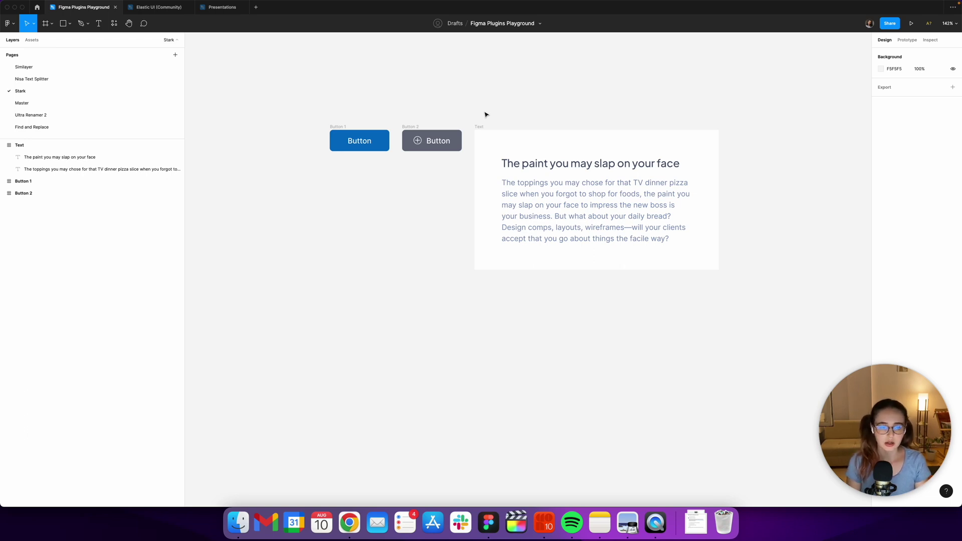
- Launch Stark from the command search and open its Contrast checker
key(super+slash)
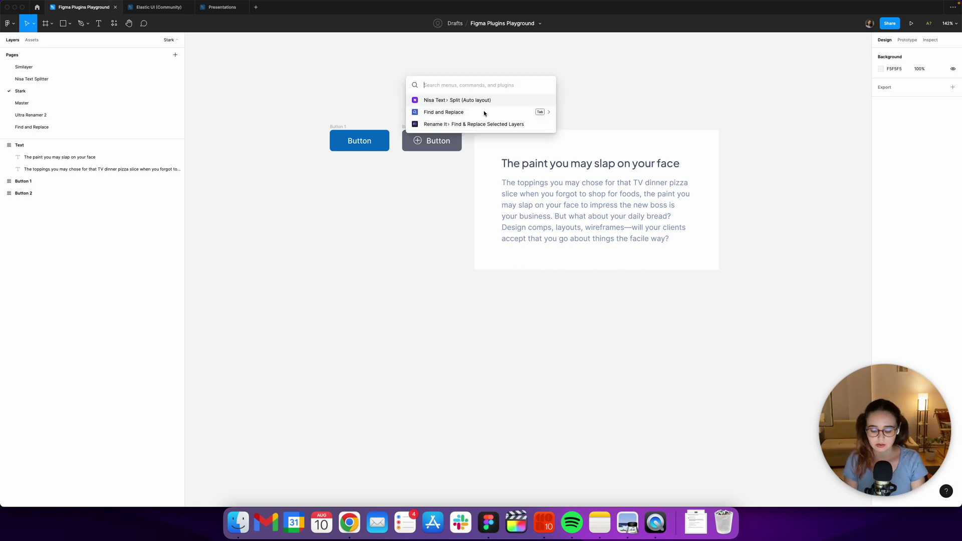
text(star)
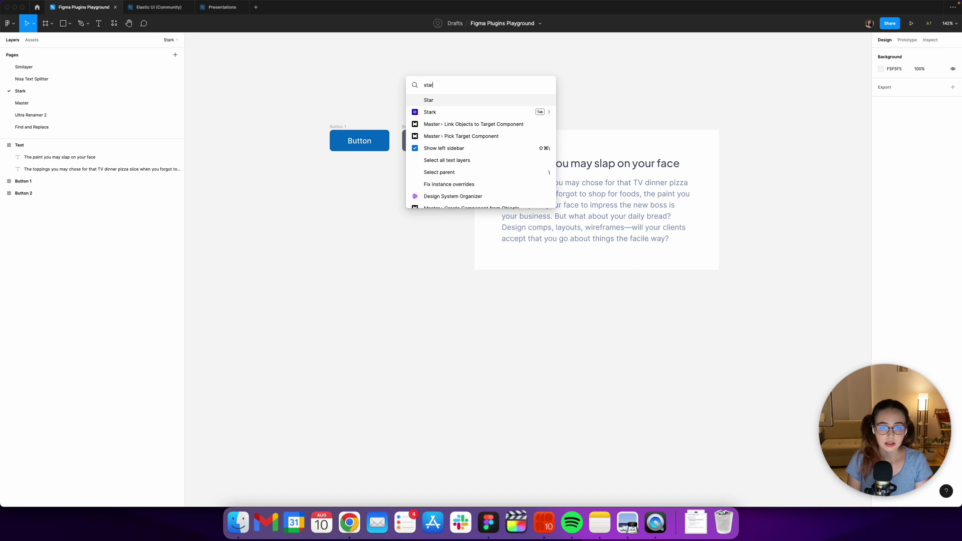
key(Down)
key(Return)
click(434, 218)
- Check Stark's contrast ratios for the Button 1 and Button 2 labels
click(363, 146)
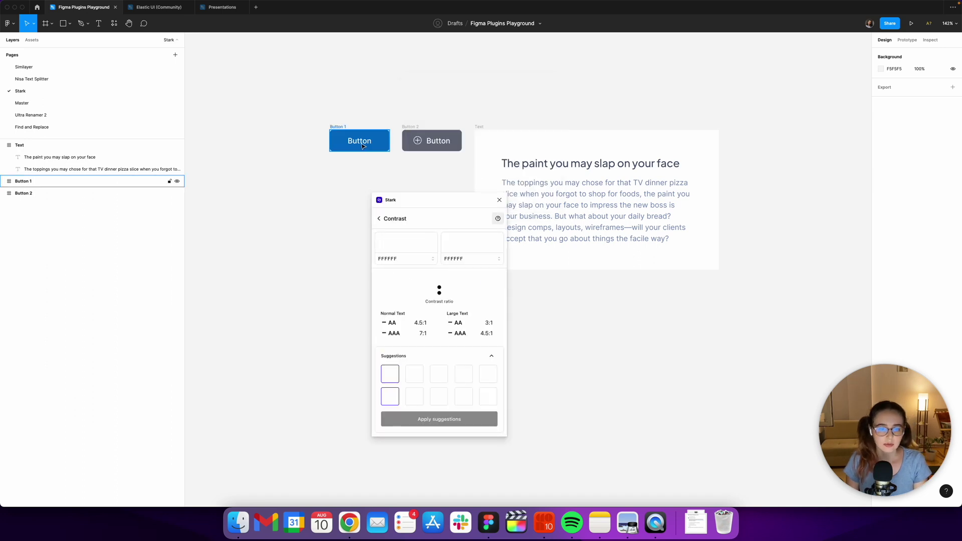
double_click(360, 143)
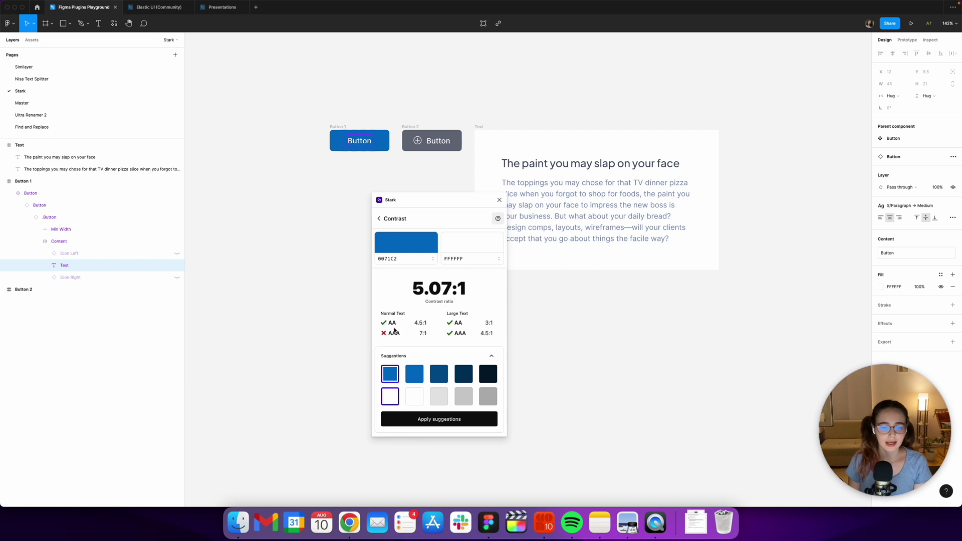
click(425, 136)
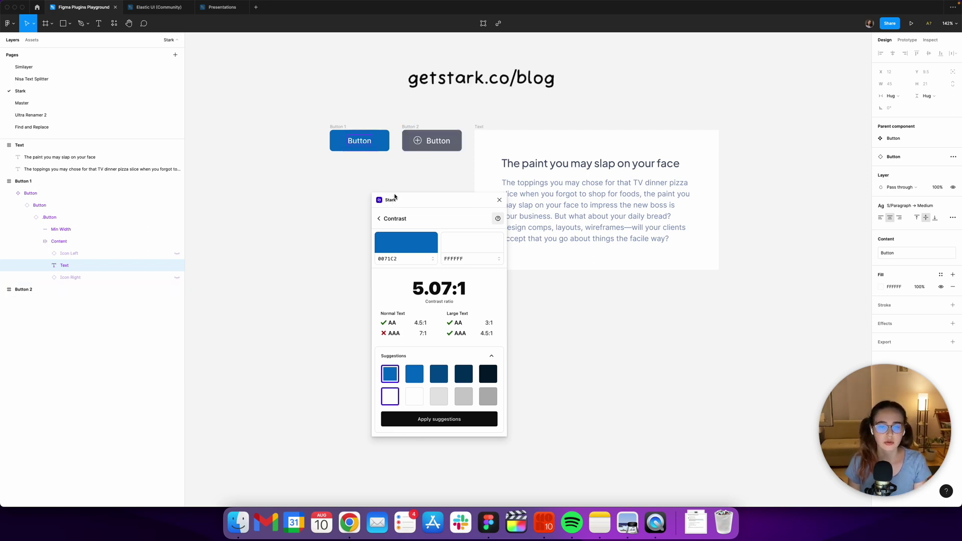
click(437, 141)
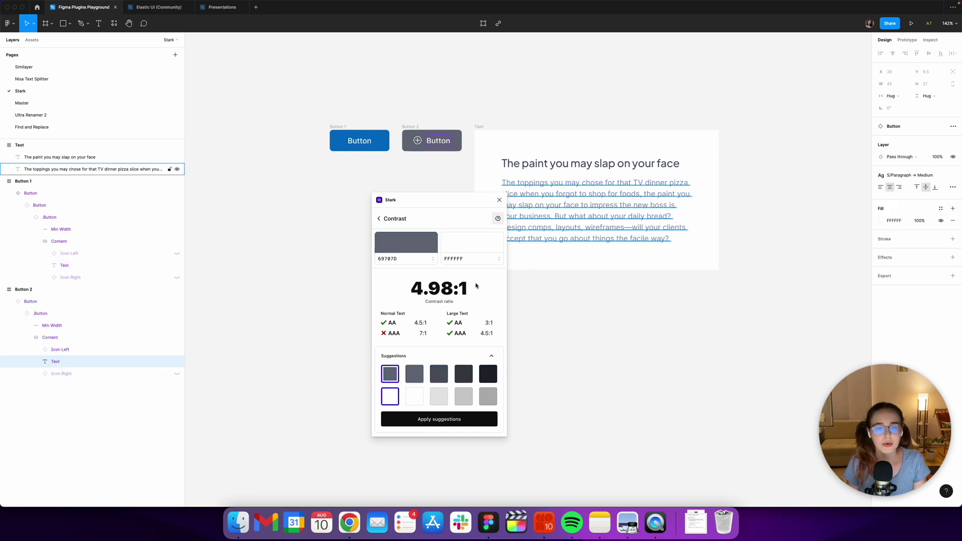
- Check the paragraph (3.26:1, failing AA) and heading contrast, then close Stark
drag(443, 200, 407, 179)
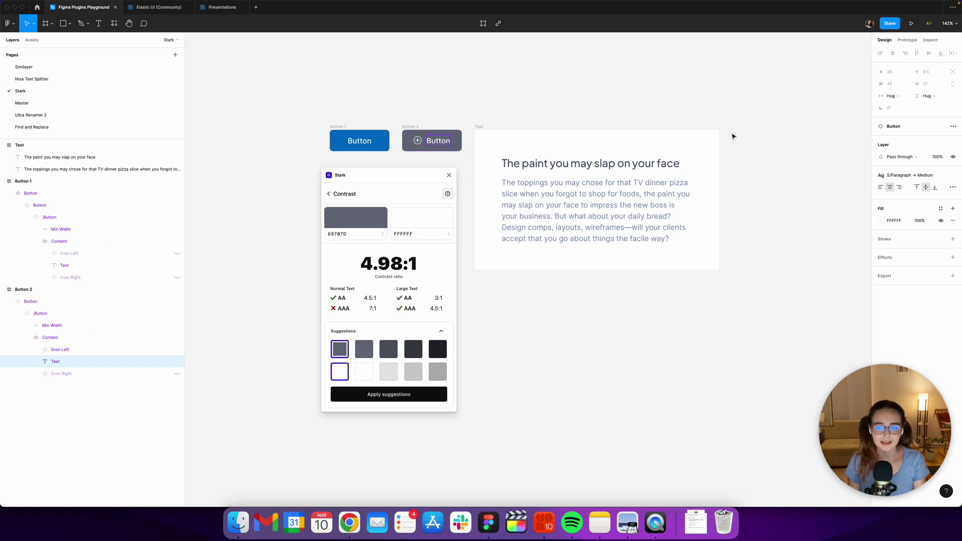
click(646, 198)
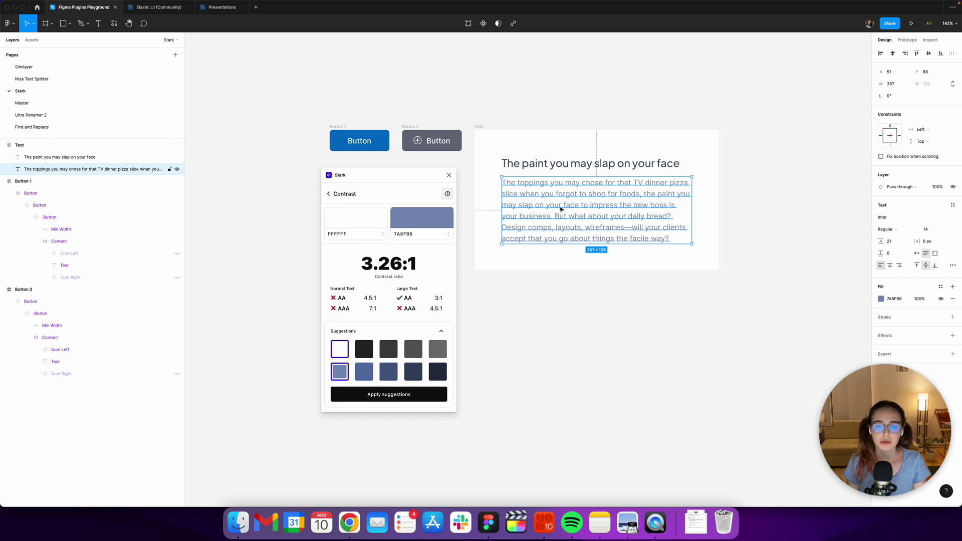
click(633, 164)
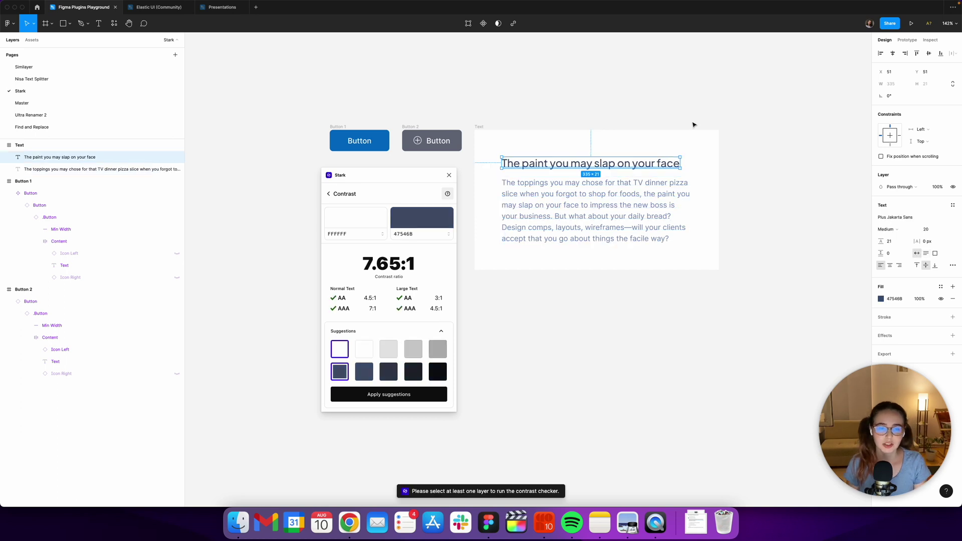
click(639, 123)
click(449, 175)
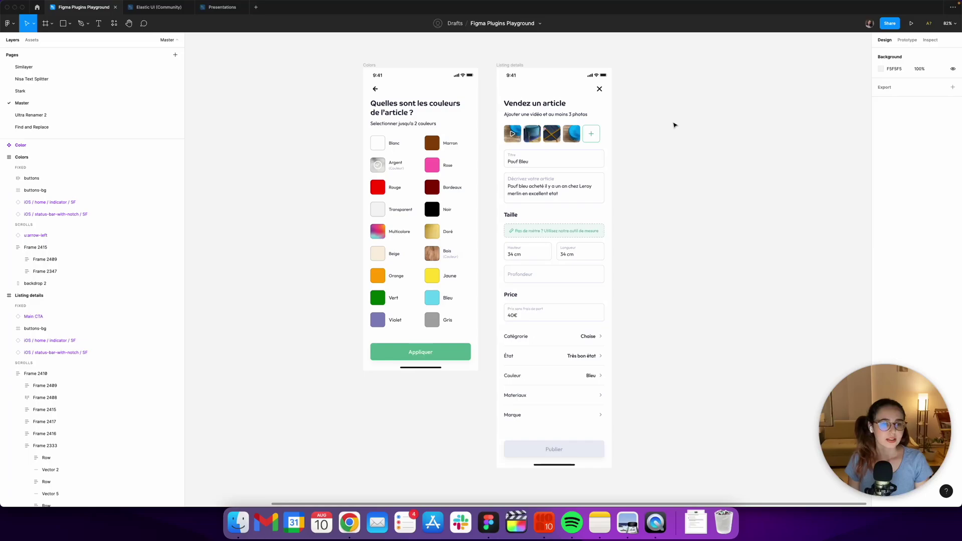
scroll(674, 125, down, 1)
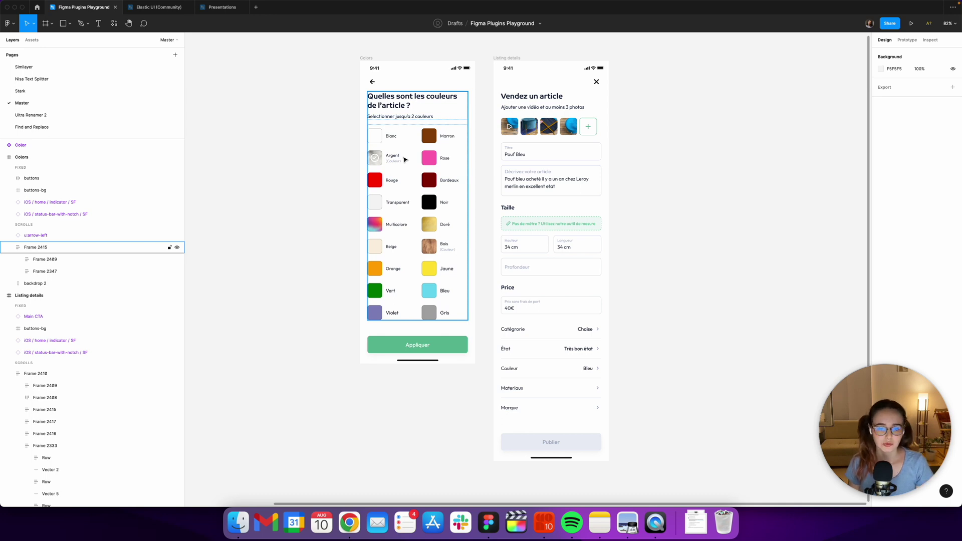
- Select the colour options inside swatch grid Frame 2347, leaving out Bois
click(634, 158)
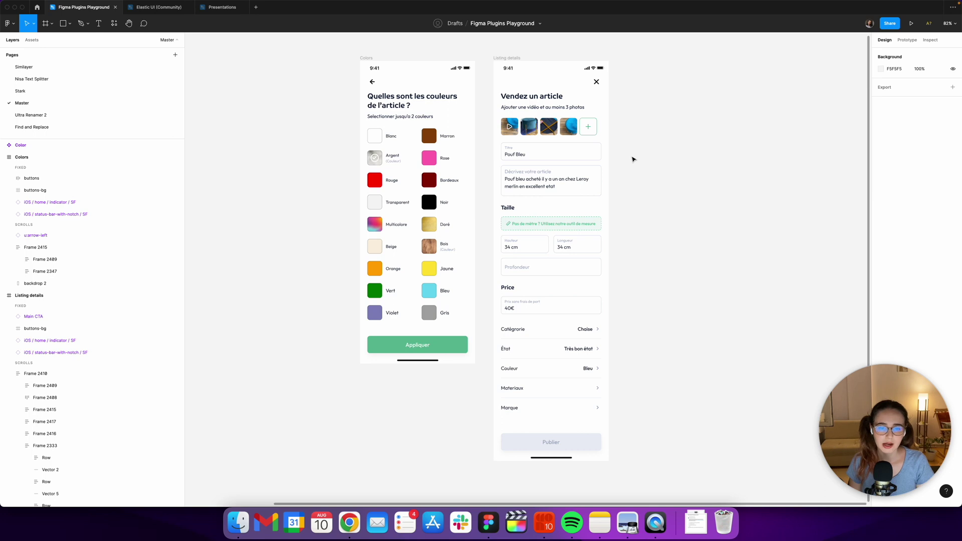
scroll(324, 158, up, 1)
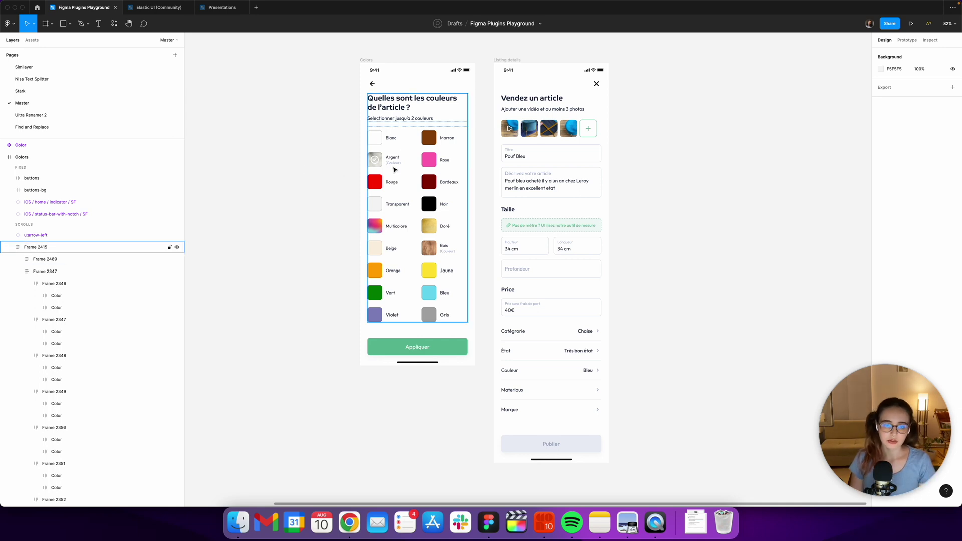
double_click(395, 168)
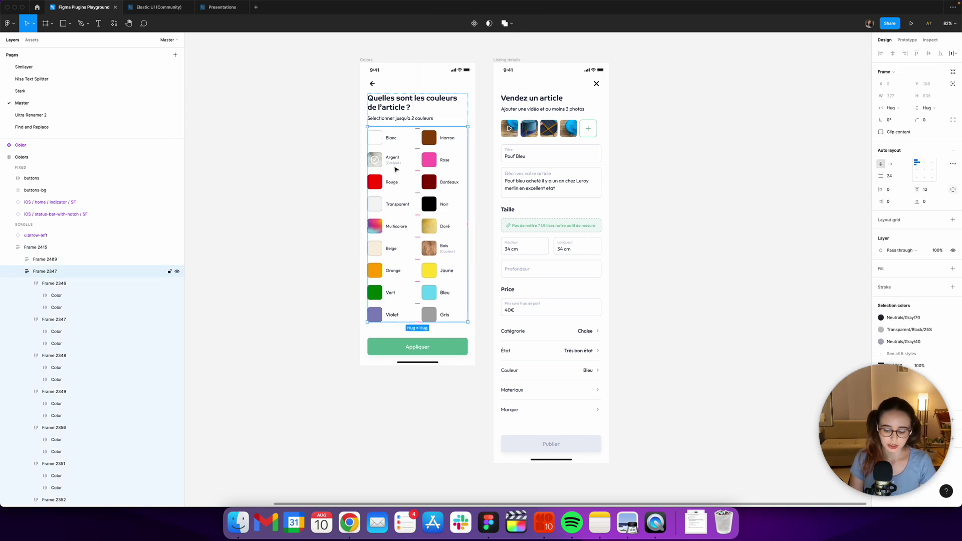
key(Return)
key(Return)
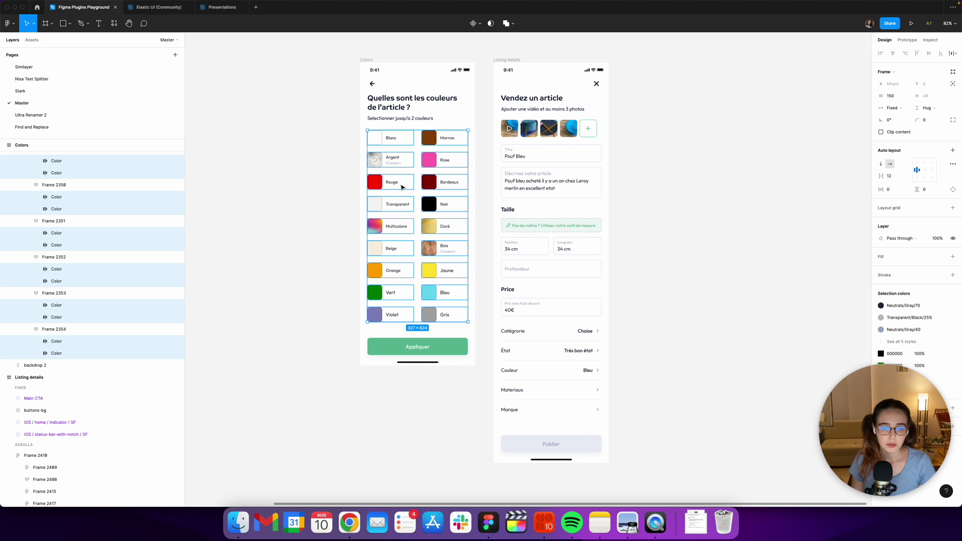
shift+click(399, 160)
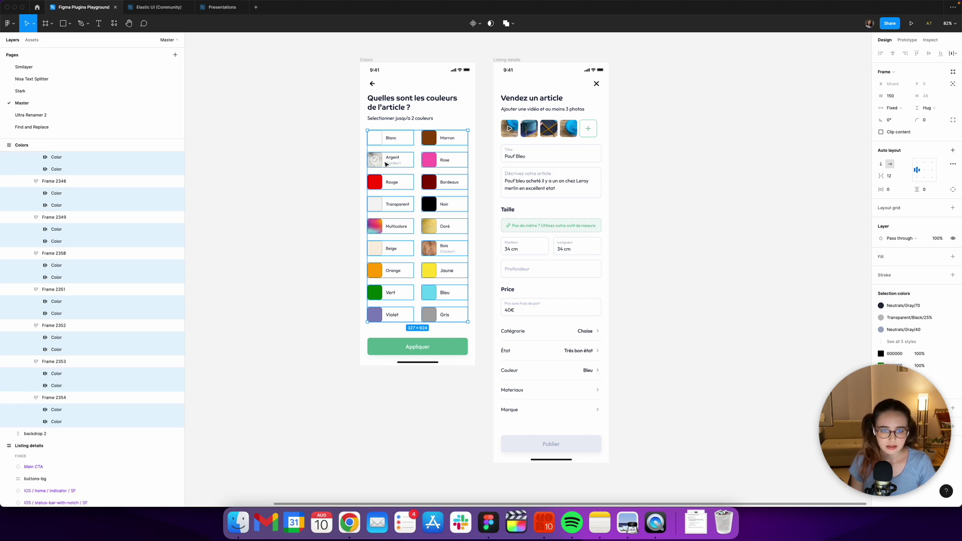
scroll(390, 165, up, 2)
scroll(391, 166, up, 2)
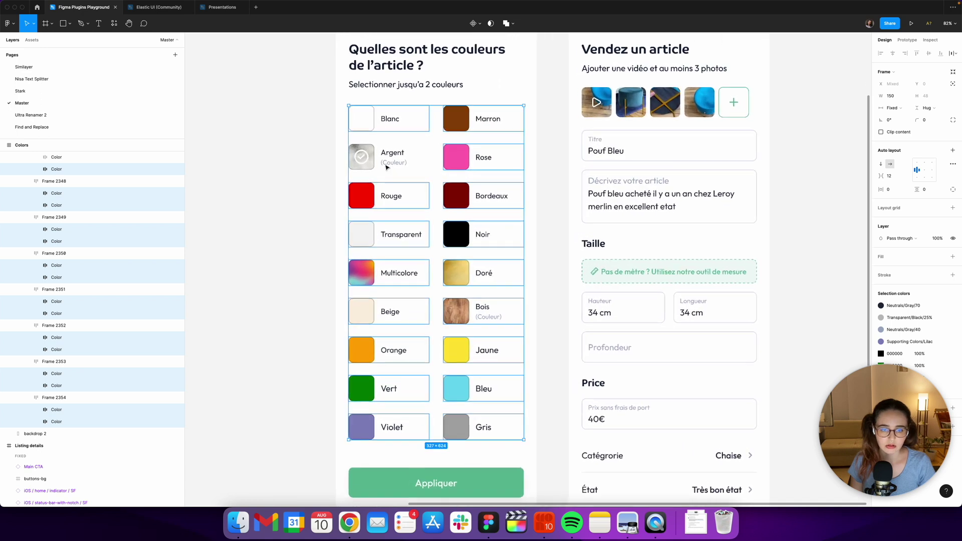
scroll(392, 165, up, 1)
scroll(392, 166, up, 1)
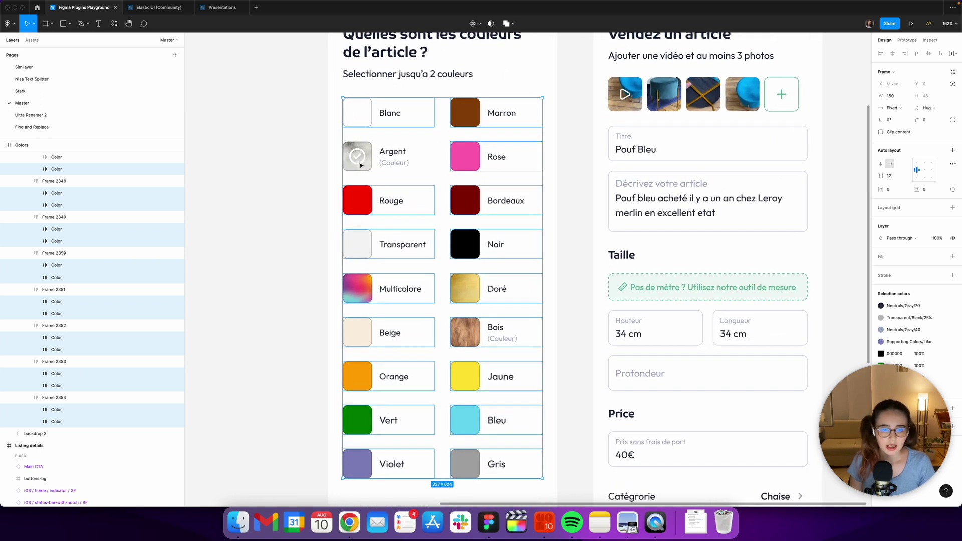
shift+click(489, 337)
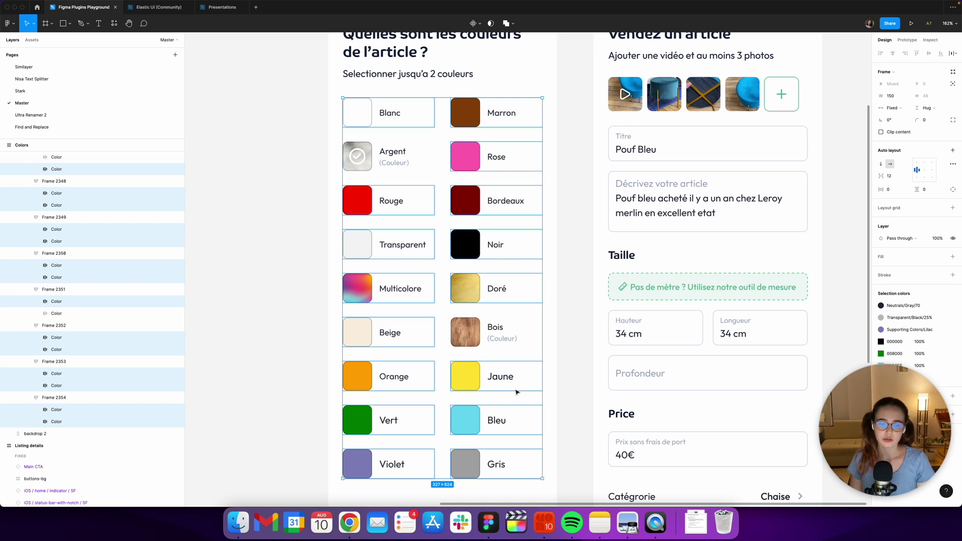
scroll(492, 254, down, 1)
scroll(491, 253, down, 1)
scroll(489, 257, down, 1)
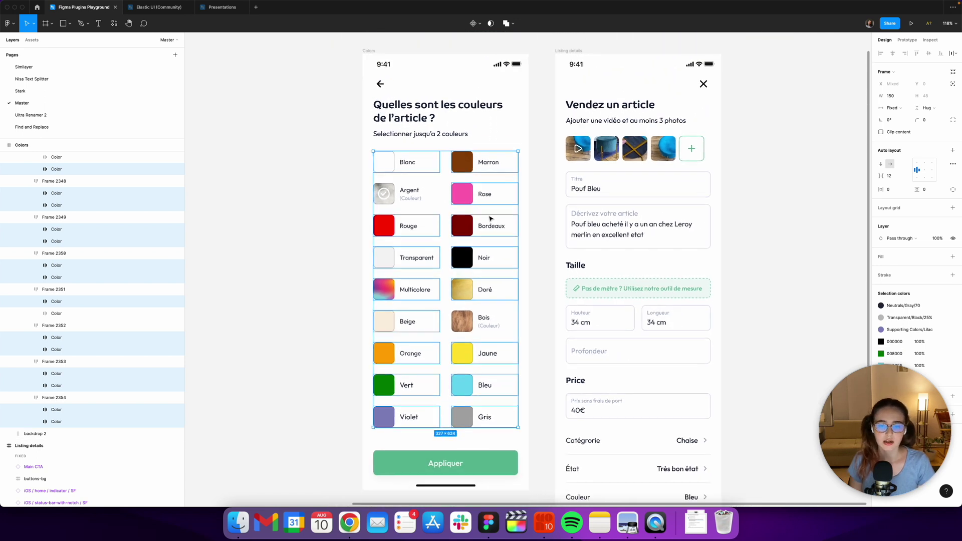
scroll(488, 264, down, 1)
scroll(488, 264, down, 1)
scroll(473, 252, down, 1)
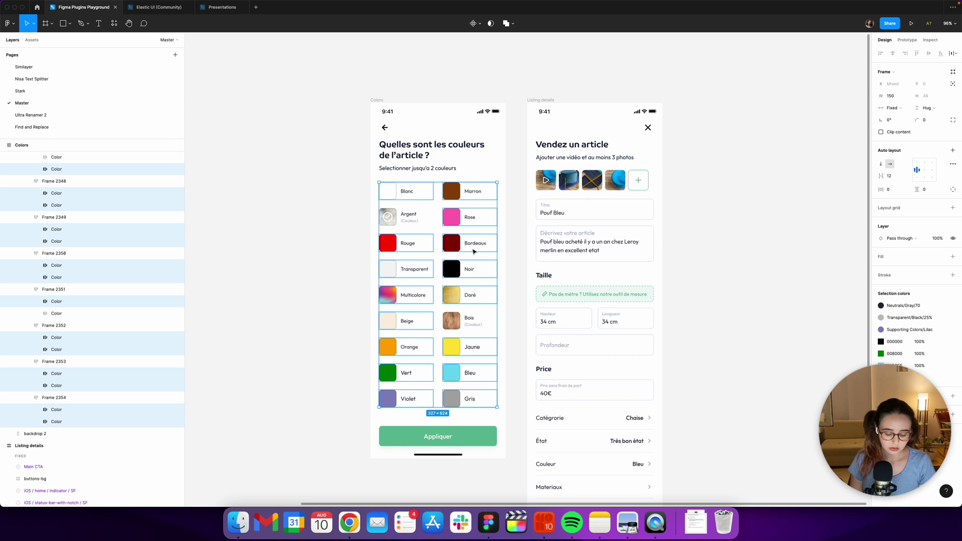
- Run Master's Create Component from Objects and confirm Doré, Jaune, Bleu, Gris, Vert became instances
key(super+slash)
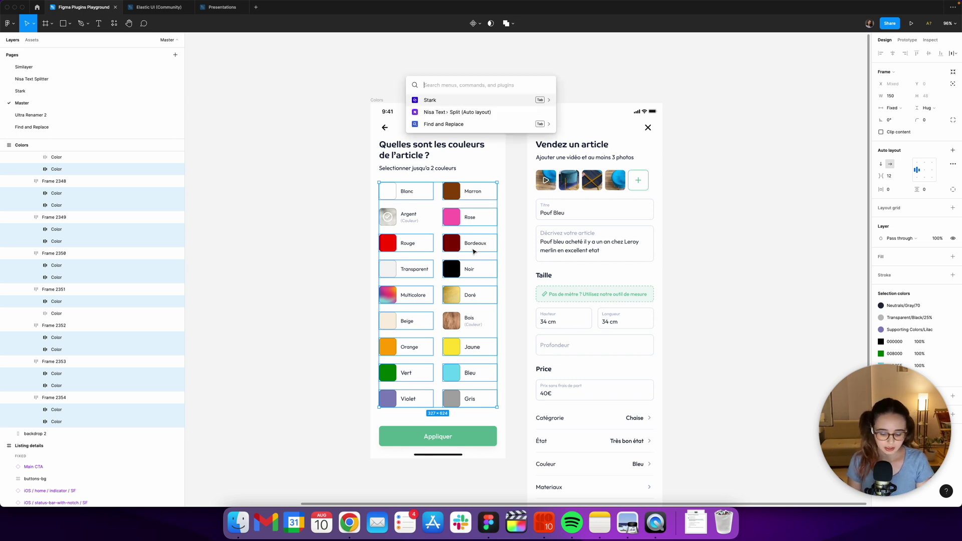
text(master)
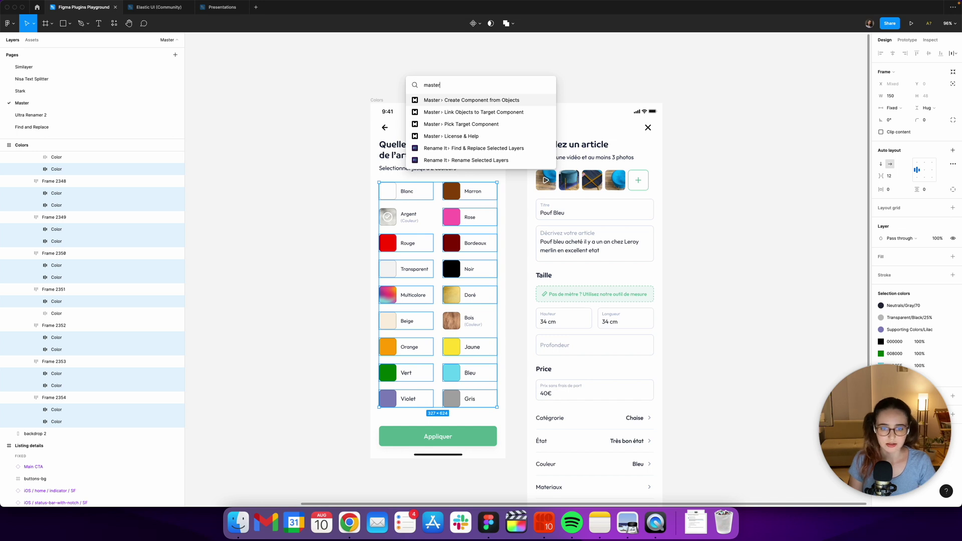
key(Return)
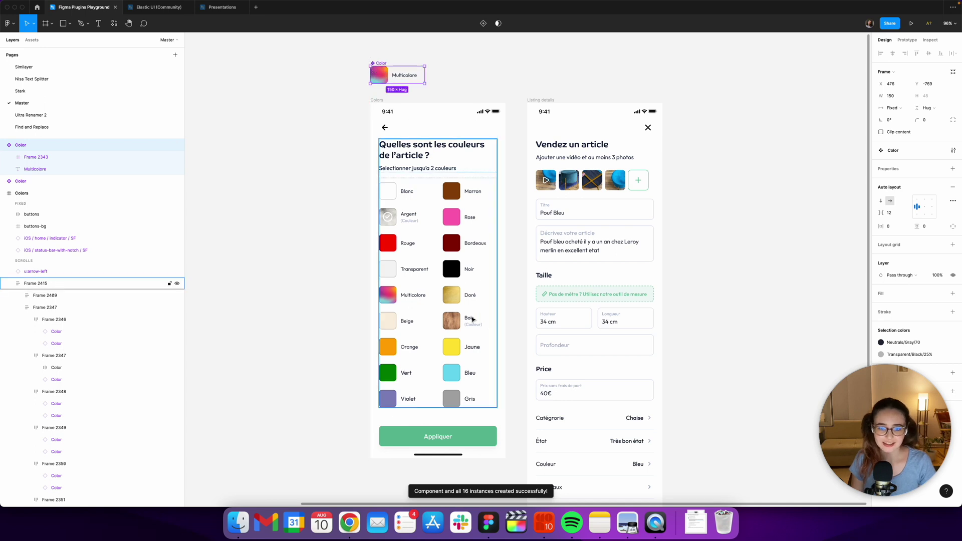
double_click(456, 301)
click(457, 300)
click(454, 345)
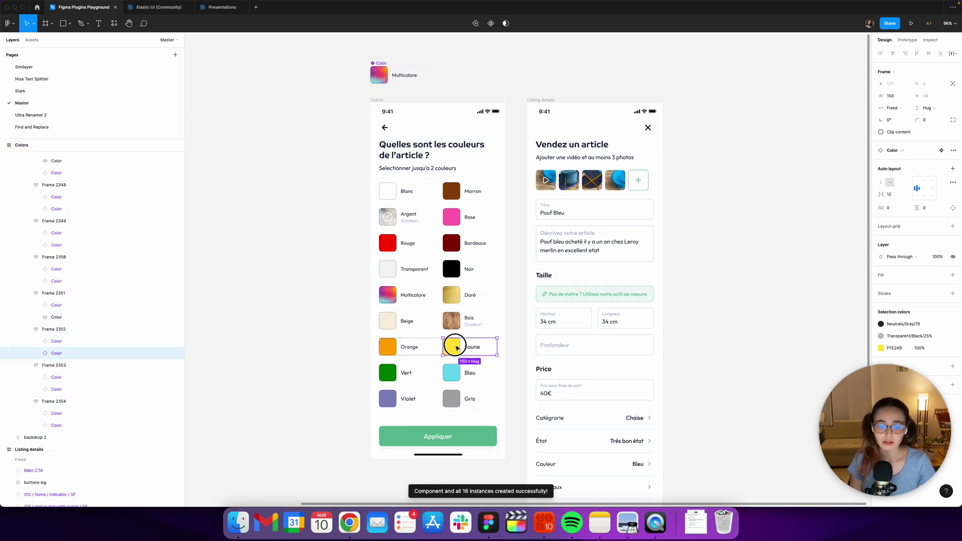
click(452, 375)
click(452, 399)
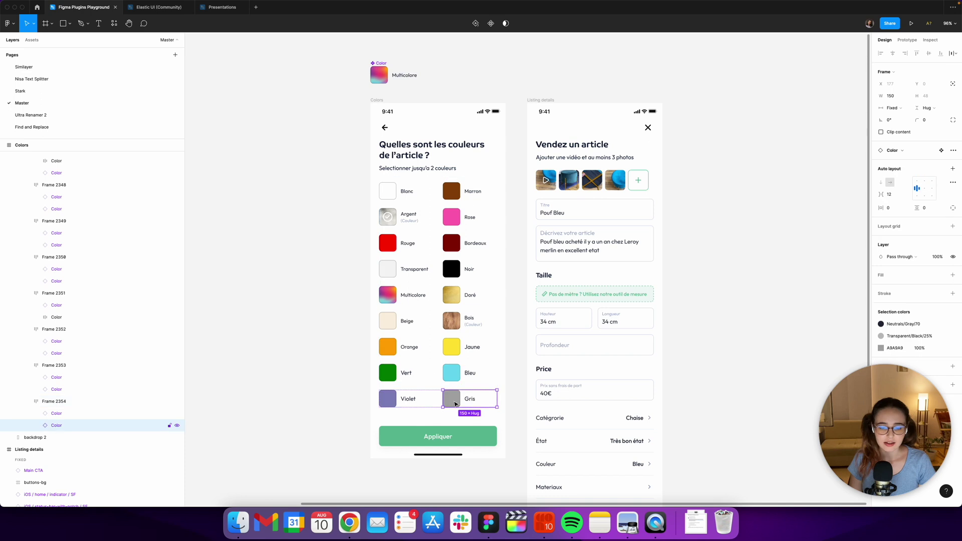
click(407, 382)
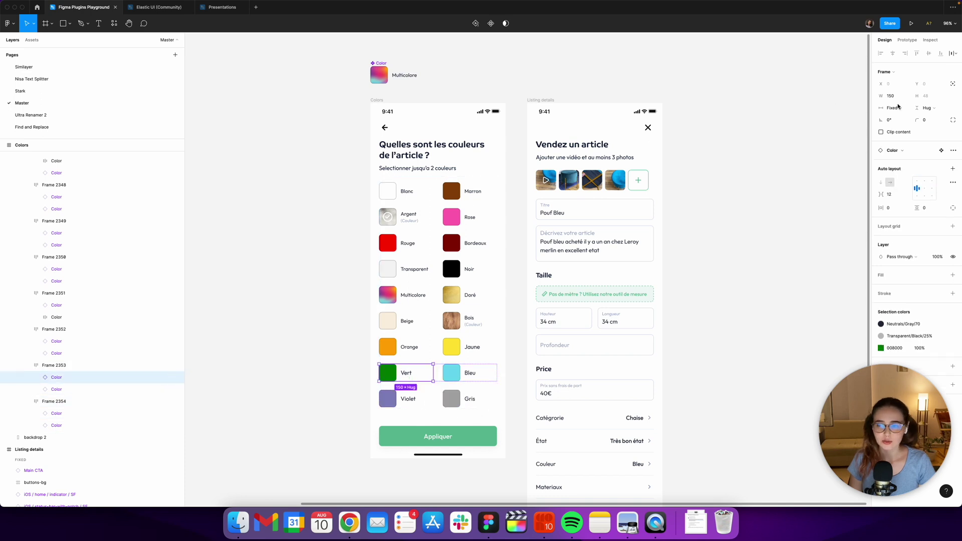
click(942, 150)
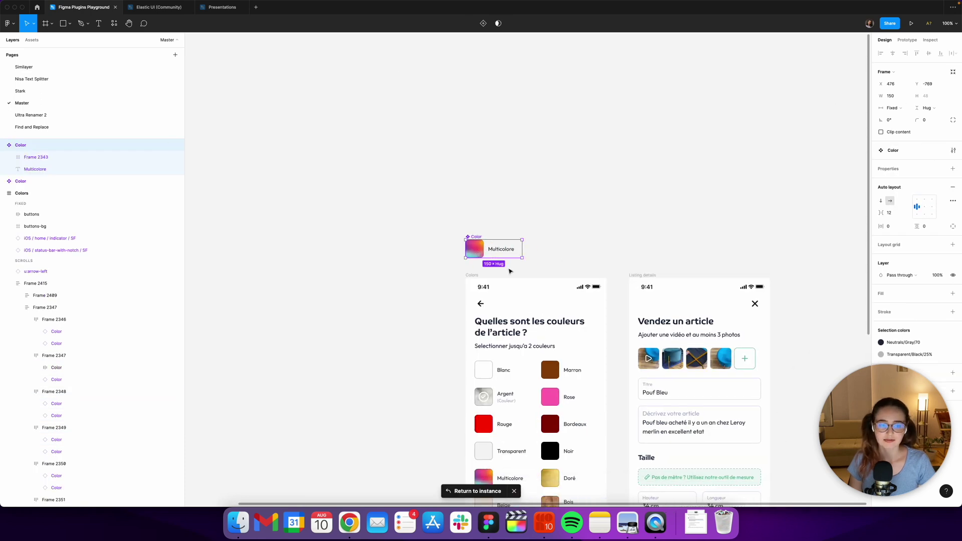
click(390, 239)
- Make Argent and Bois their own Color main components
click(390, 236)
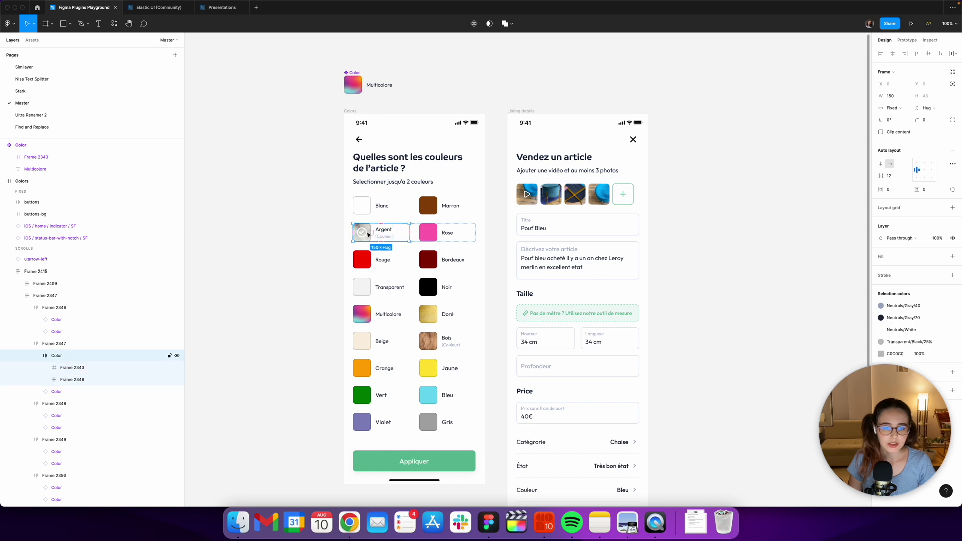
key(super+alt+p)
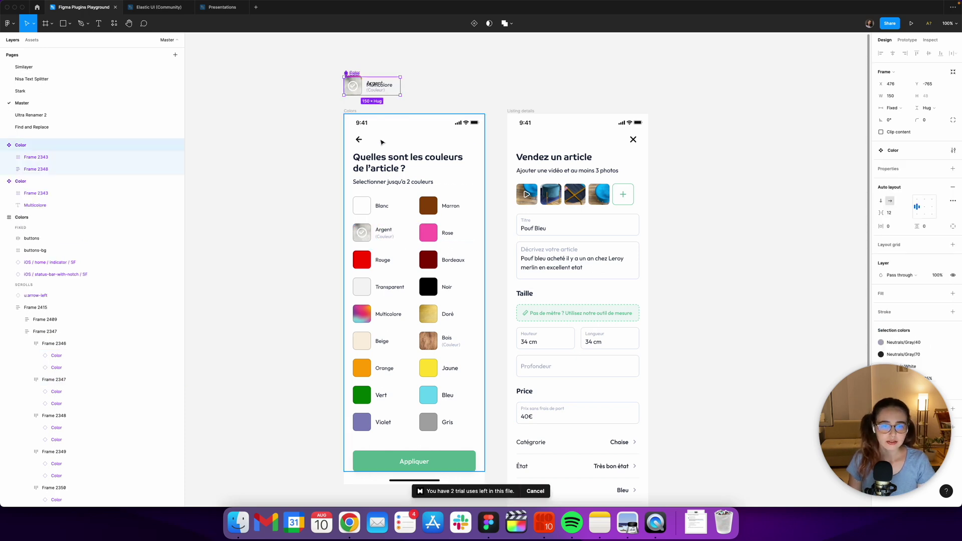
click(431, 321)
click(429, 340)
key(super+alt+p)
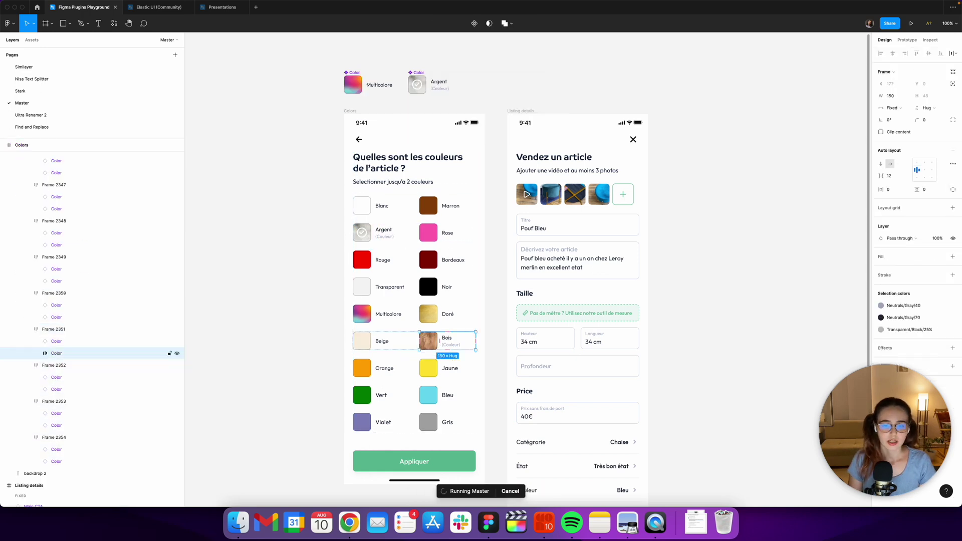
click(338, 65)
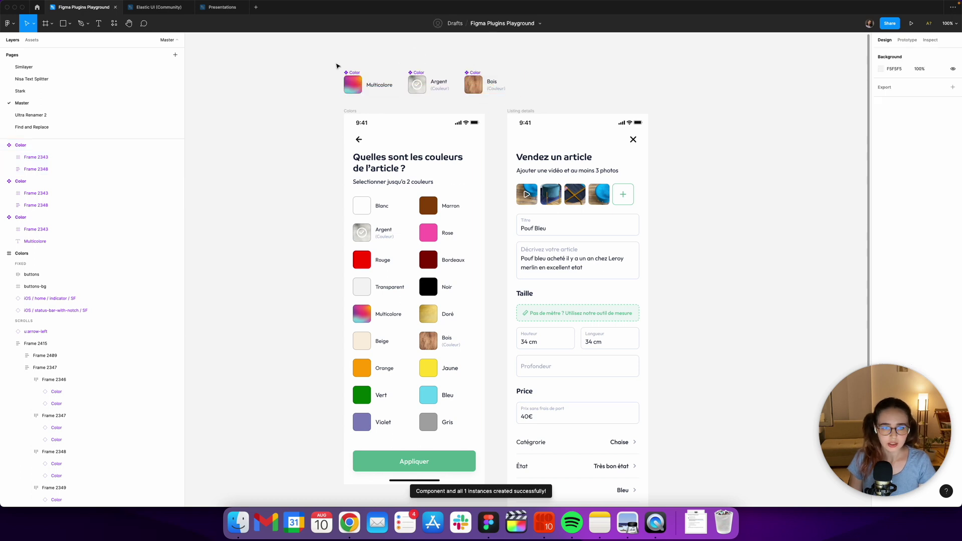
- Combine the three Color components into variants and add a Boolean 'selected' property
drag(317, 55, 572, 107)
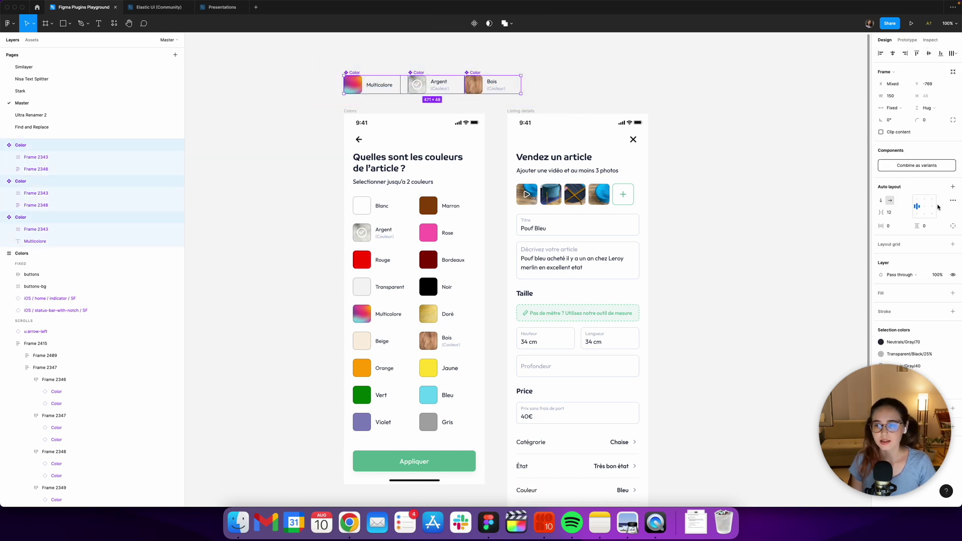
click(921, 169)
scroll(526, 271, left, 3)
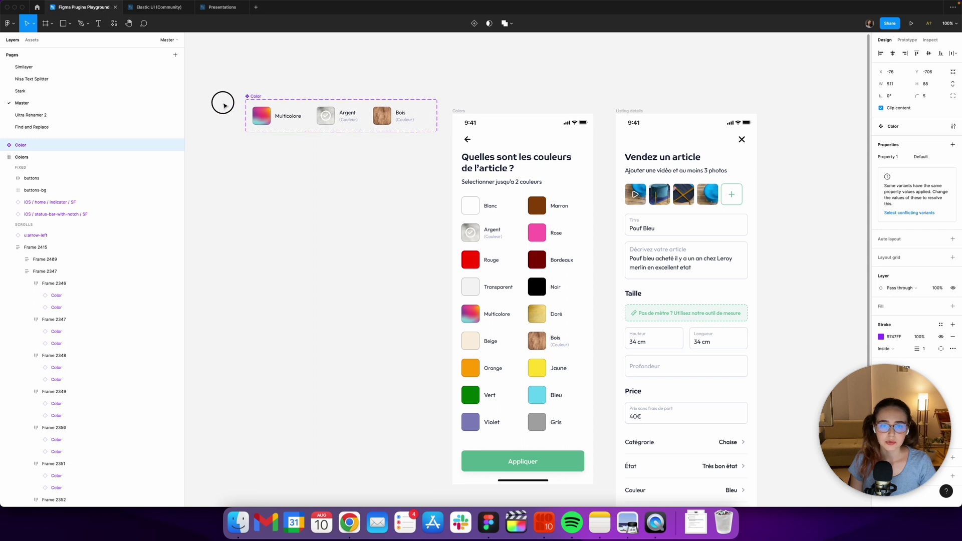
drag(221, 101, 259, 108)
click(953, 144)
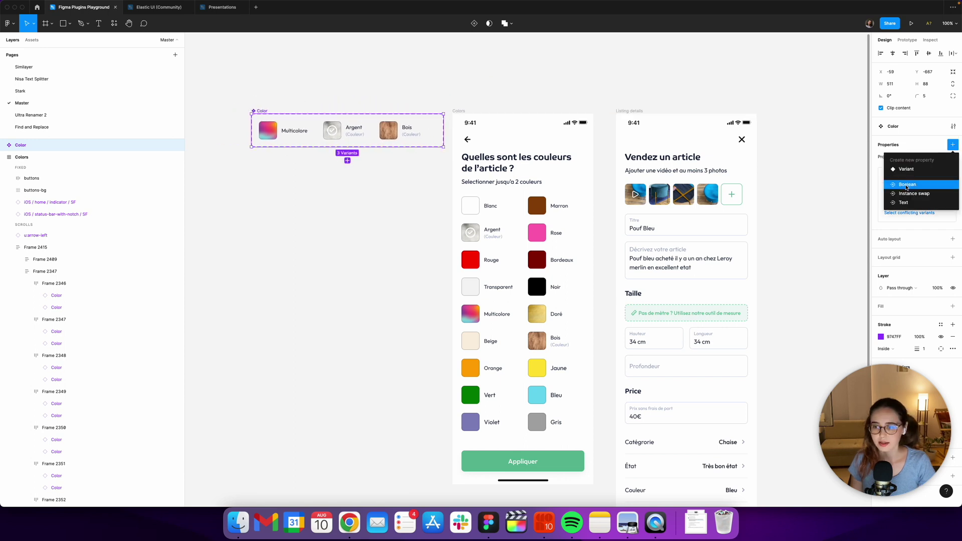
click(922, 185)
text(selected)
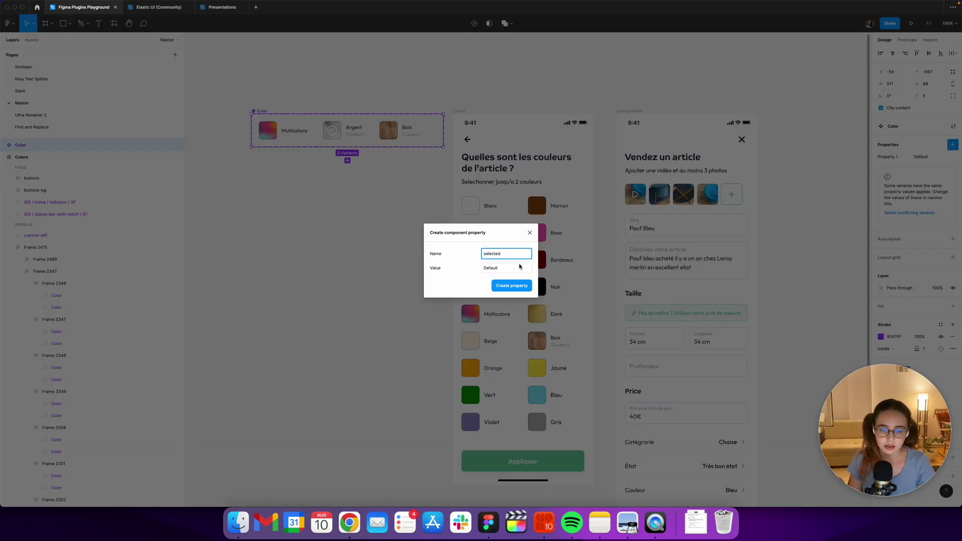
click(519, 269)
text(false)
key(Return)
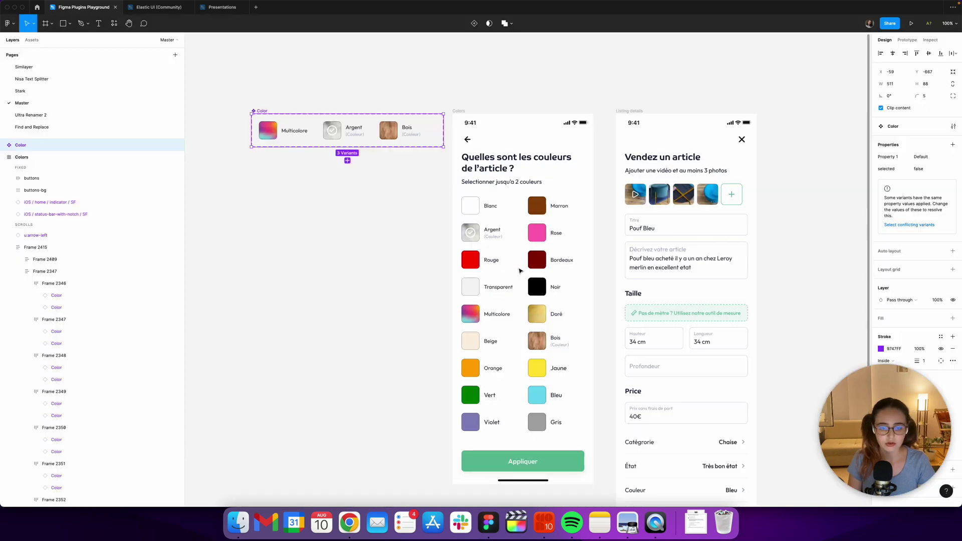
- Set the Argent variant's selected value to true
click(287, 133)
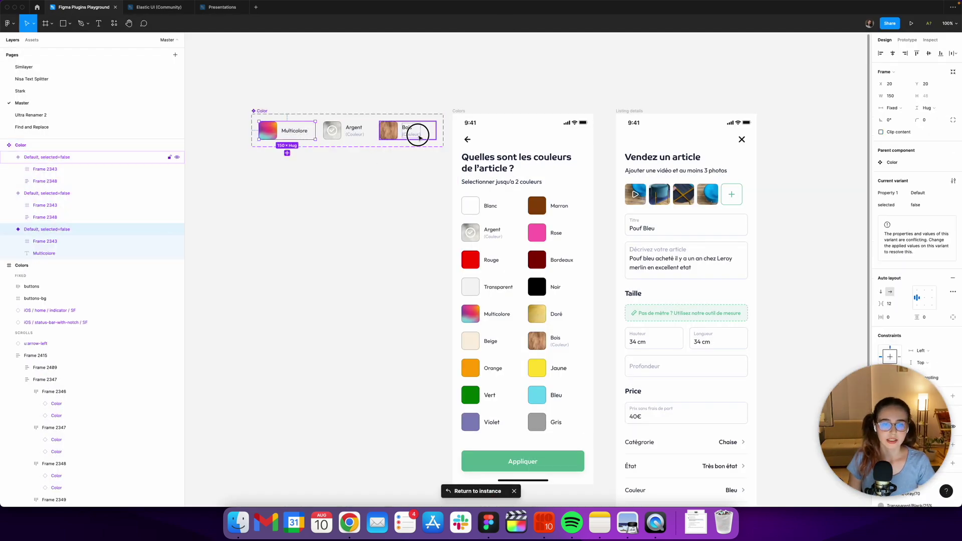
shift+click(414, 133)
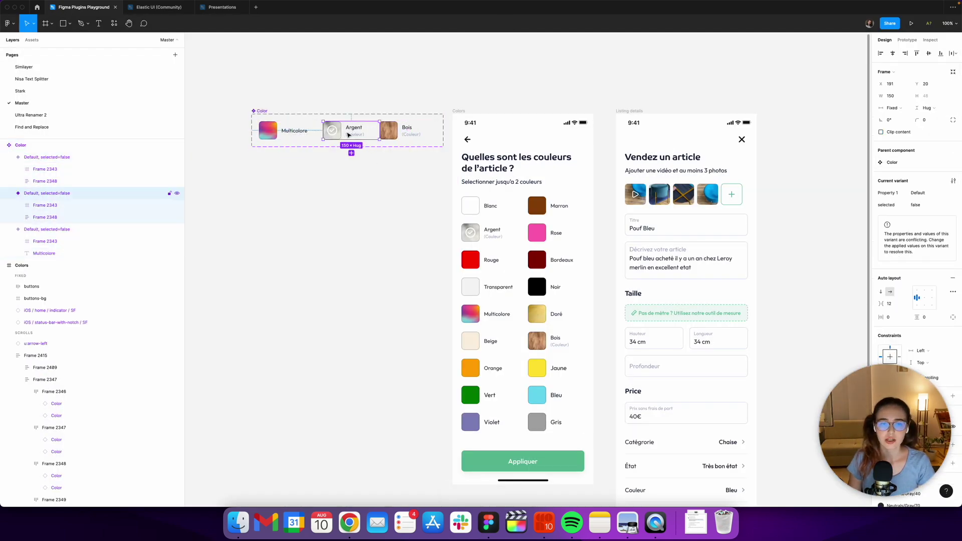
click(919, 205)
click(919, 194)
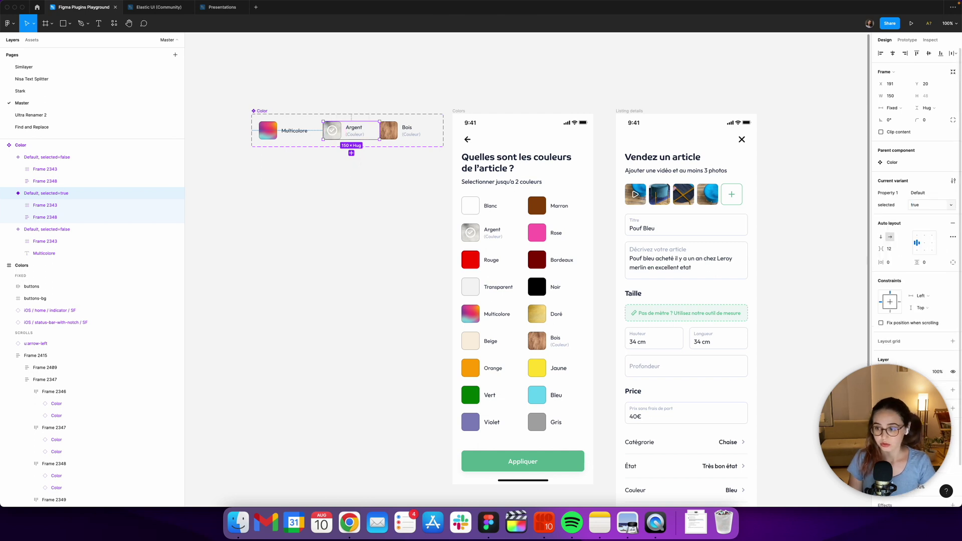
click(893, 162)
double_click(892, 156)
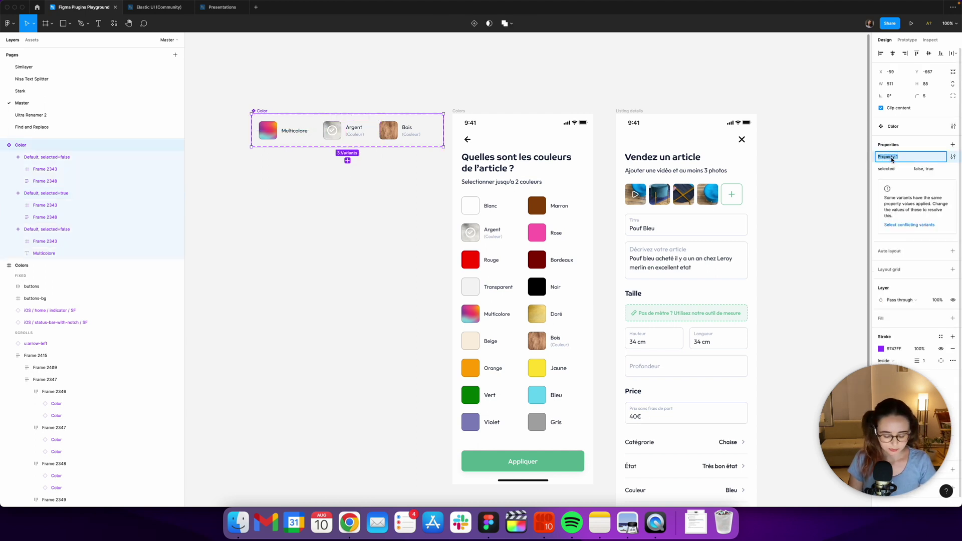
text(Va)
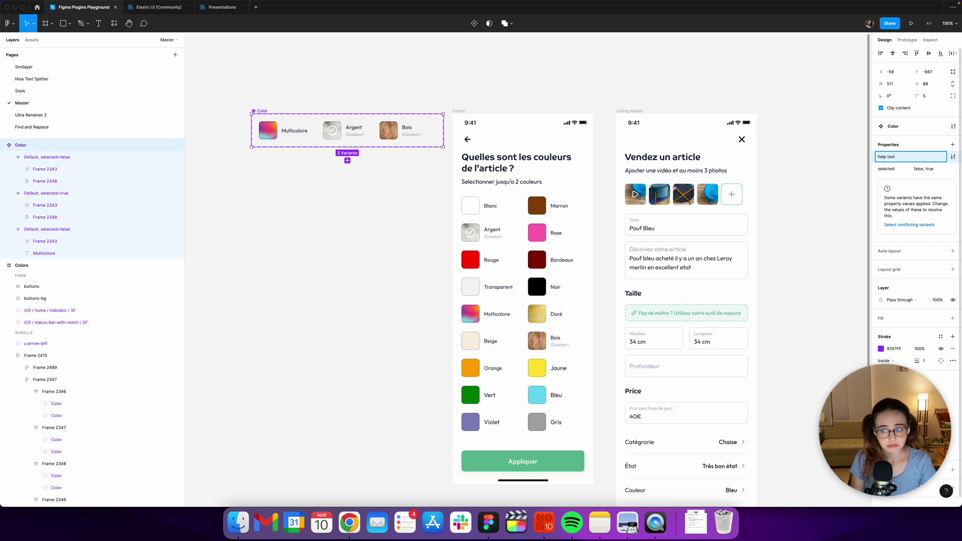
- Rename the variant property to helpText and set its value to true
drag(878, 157, 897, 158)
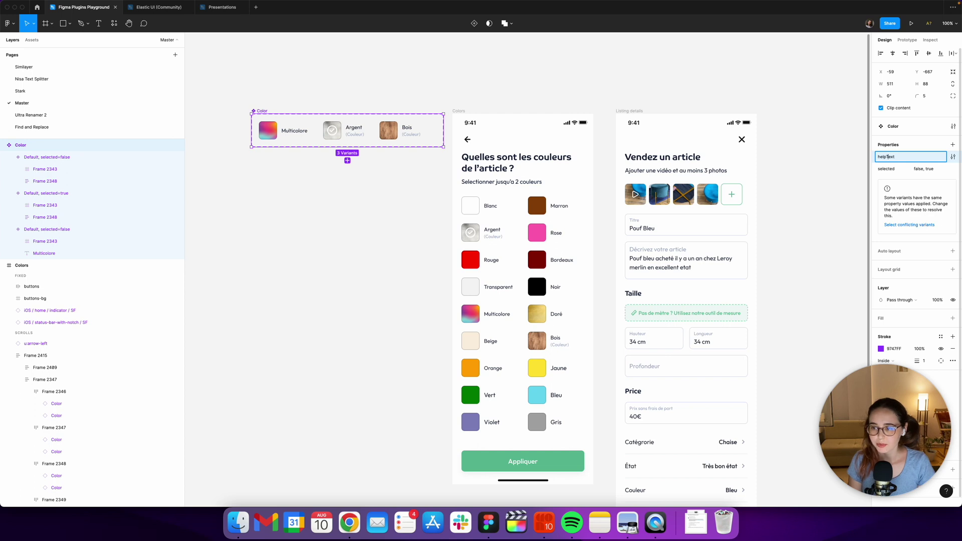
key(Return)
click(953, 156)
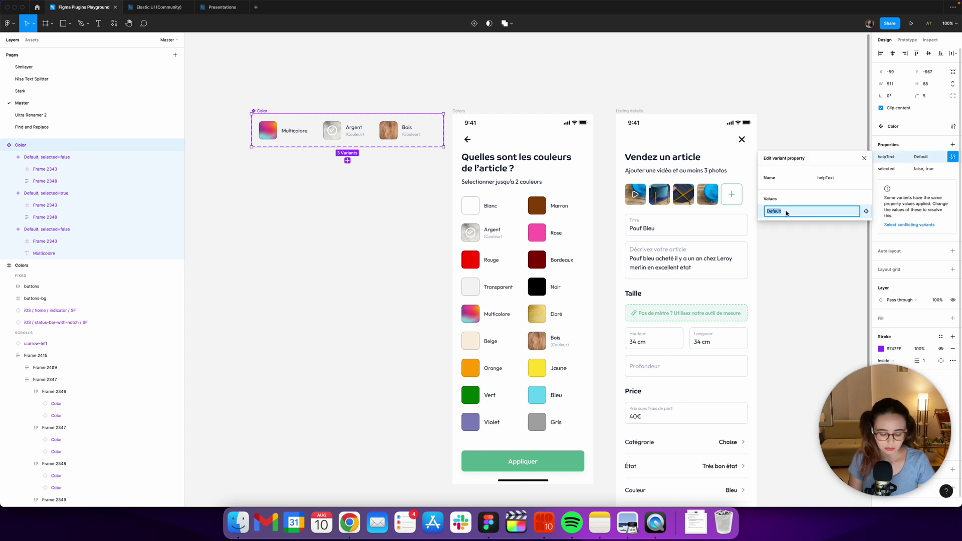
text(i)
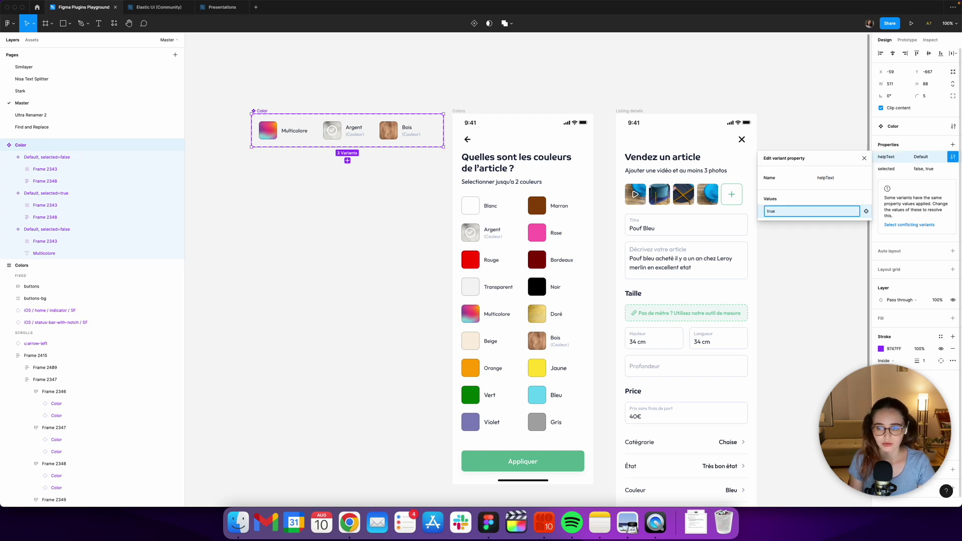
click(337, 165)
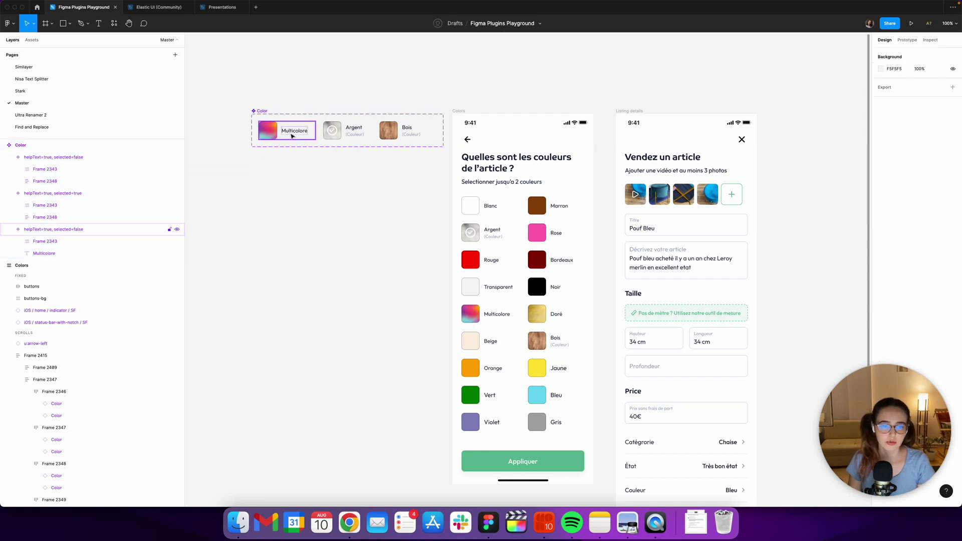
- Set Multicolore's helpText to false and place a Color instance below the set
click(292, 139)
click(927, 192)
text(fal)
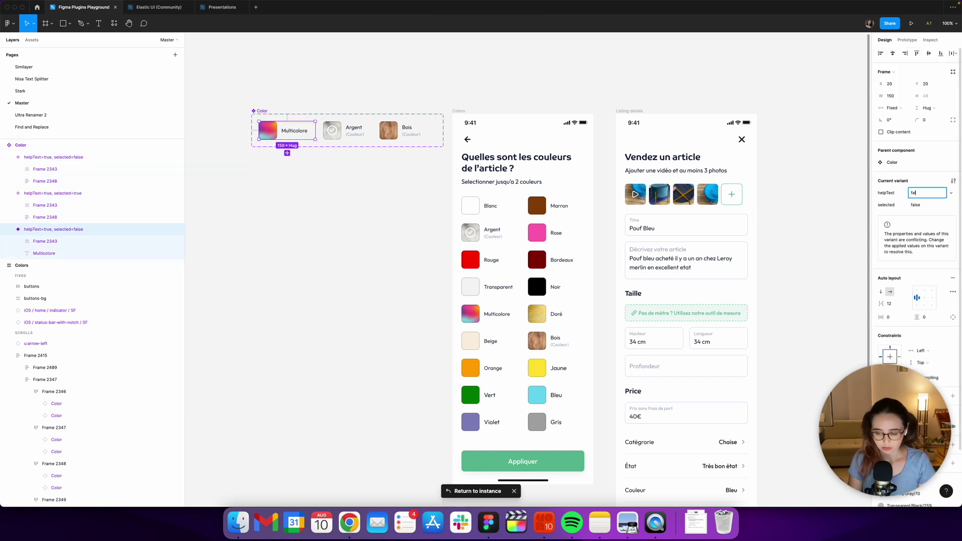
text(se)
key(Return)
scroll(526, 301, left, 2)
drag(354, 131, 377, 331)
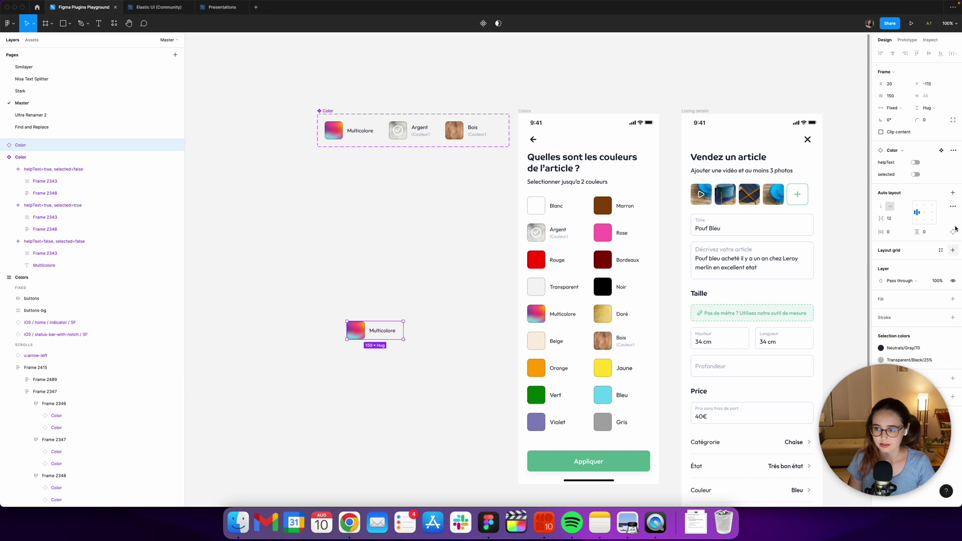
- Toggle the instance's options and change the Multicolore, Argent and Bois labels to 'Label'
click(916, 163)
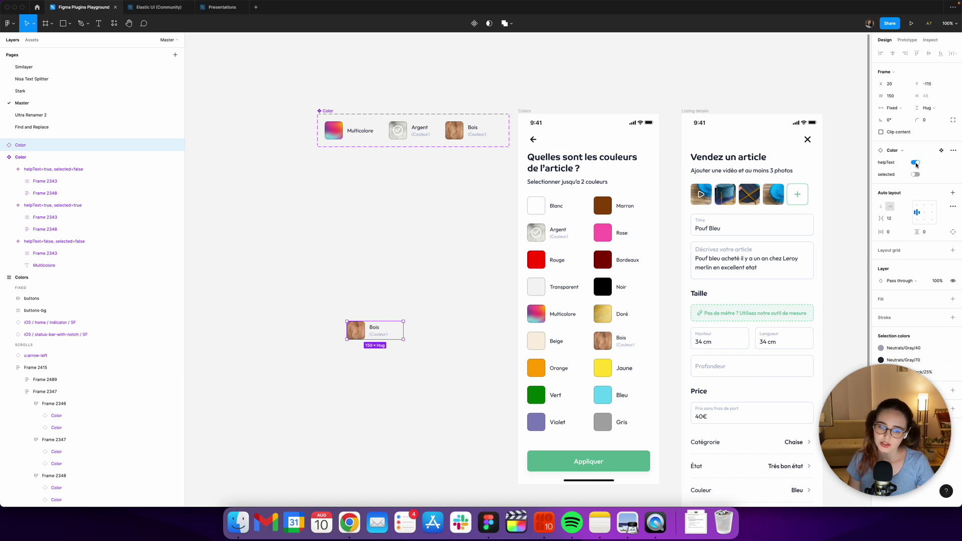
click(915, 174)
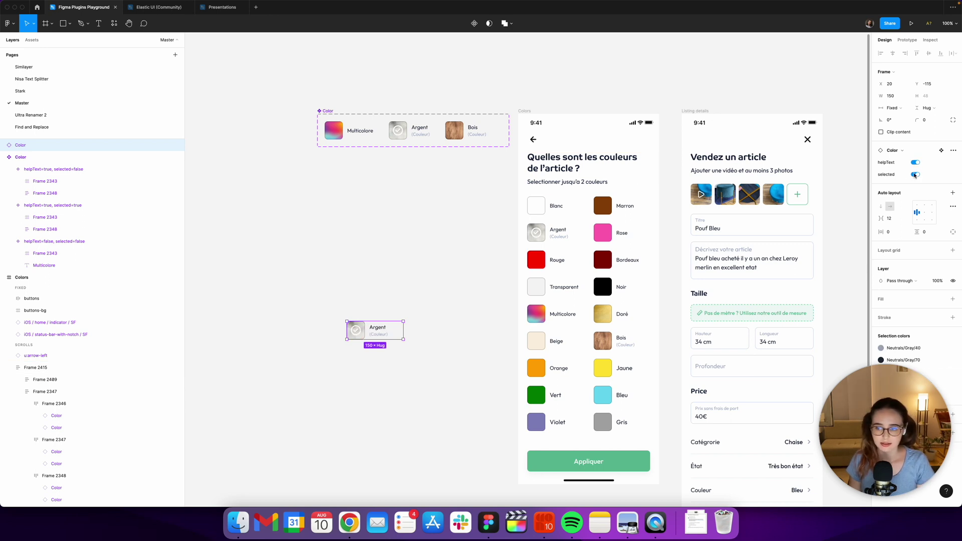
click(409, 251)
double_click(359, 130)
text(L)
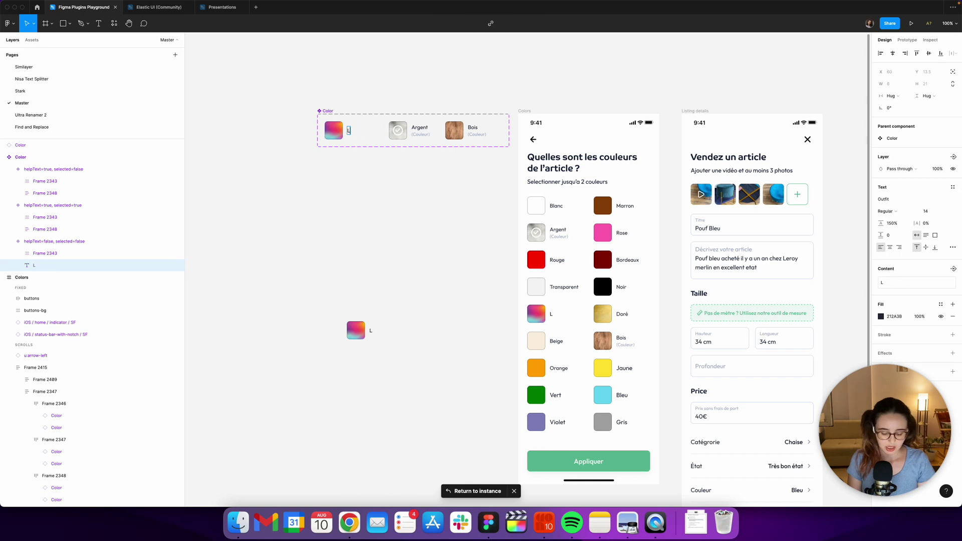
text(abel)
double_click(419, 127)
text(Label)
double_click(473, 127)
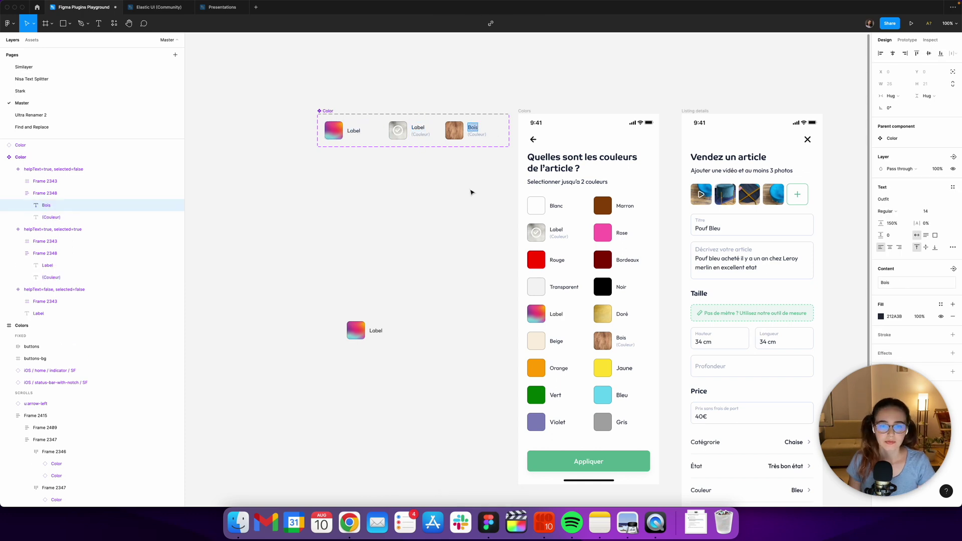
text(Label)
- Give all three variant swatches the same gradient image fill
click(462, 138)
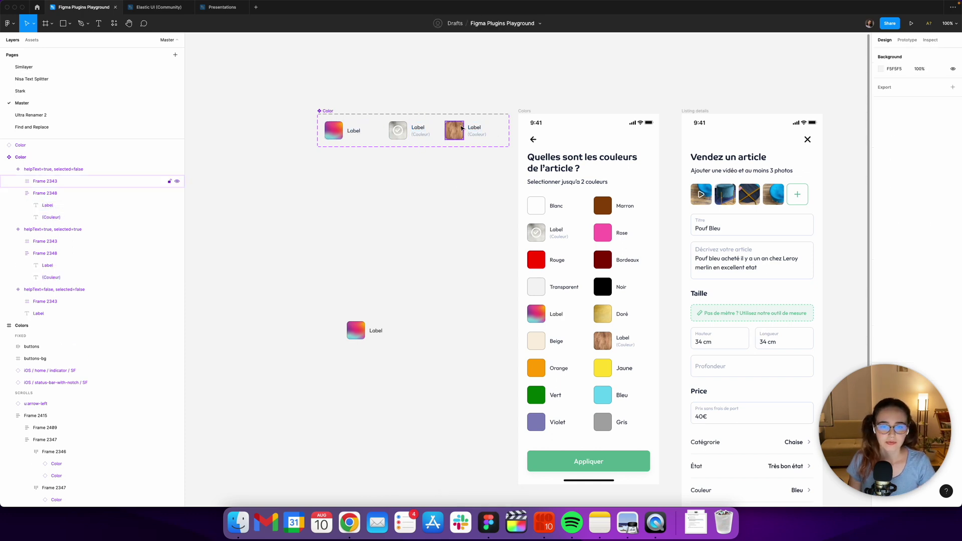
shift+click(398, 131)
shift+click(334, 131)
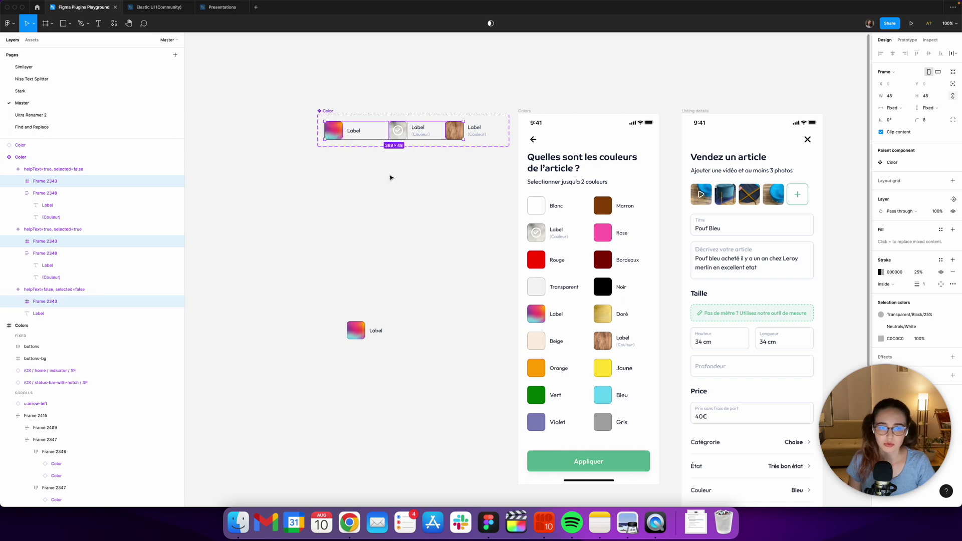
click(953, 230)
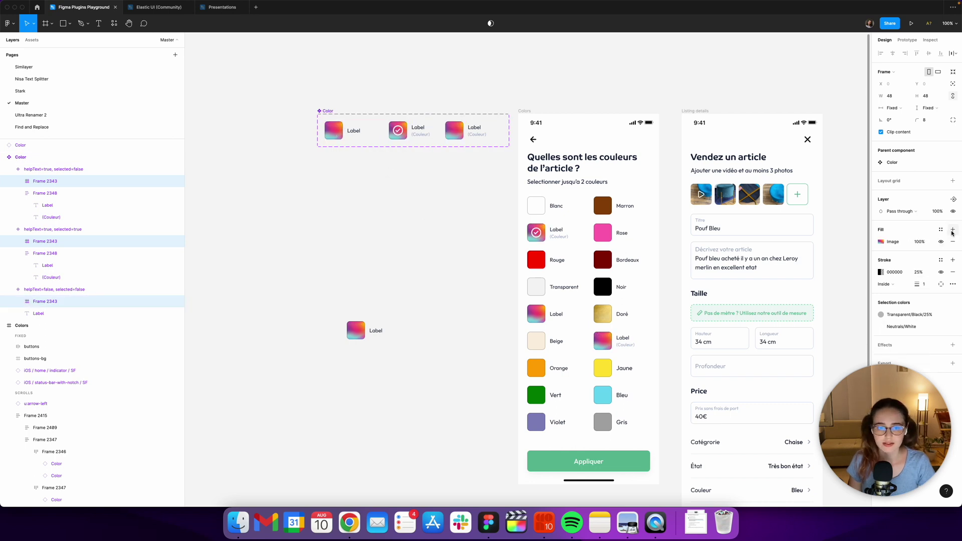
- Switch the standalone Color instance to helpText and selected on
double_click(425, 135)
click(477, 134)
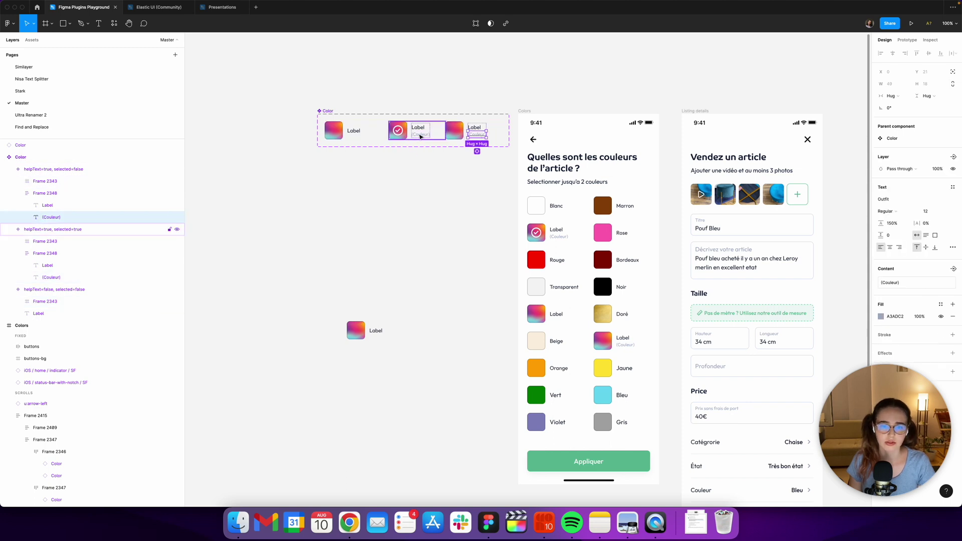
click(376, 331)
click(916, 163)
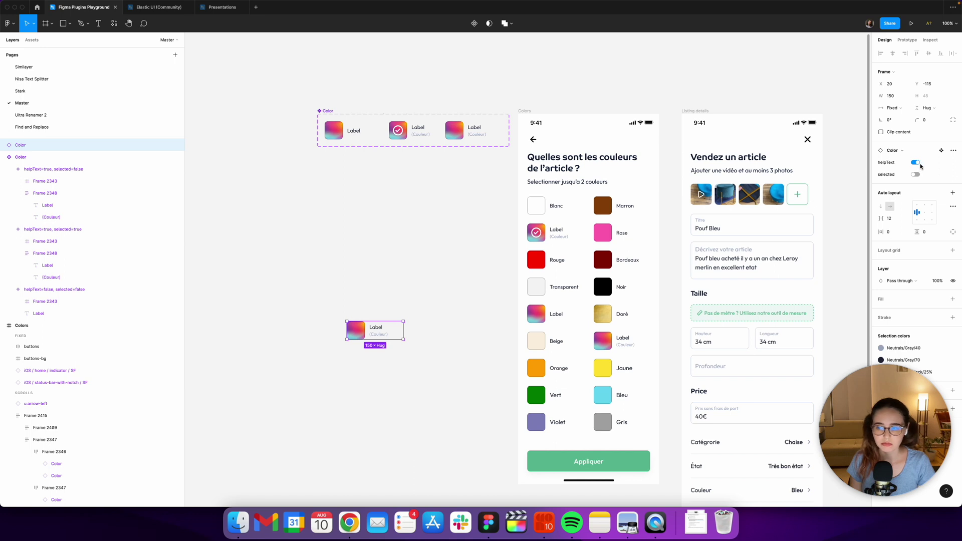
click(915, 175)
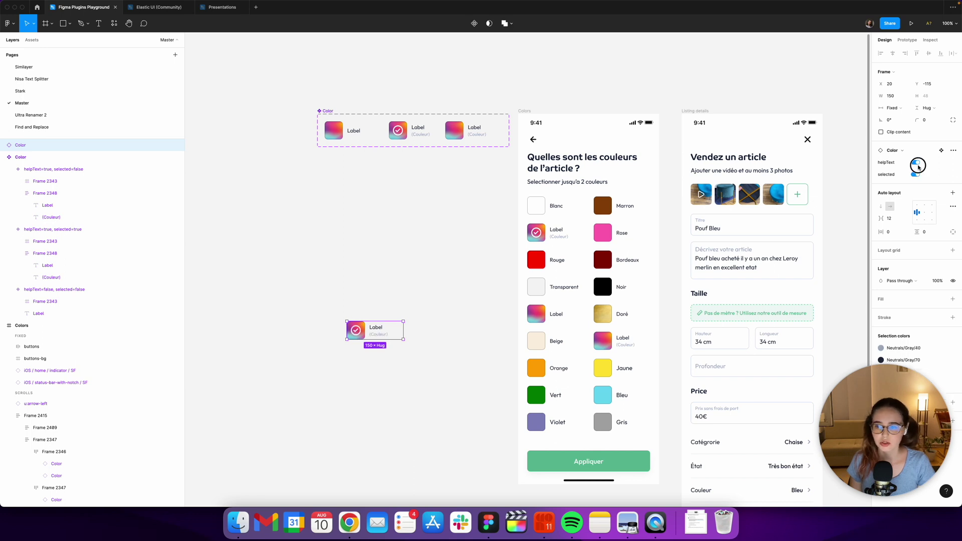
click(916, 163)
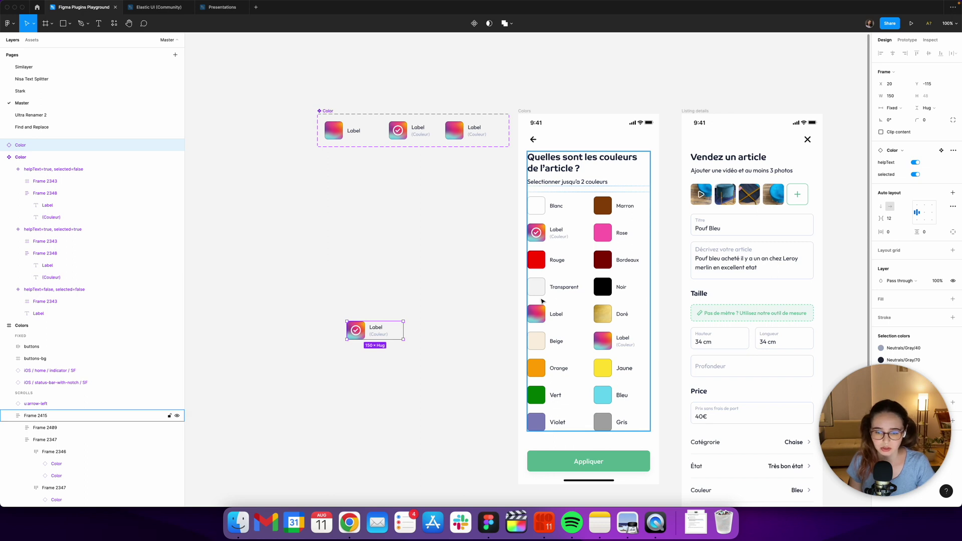
click(366, 241)
scroll(365, 241, down, 1)
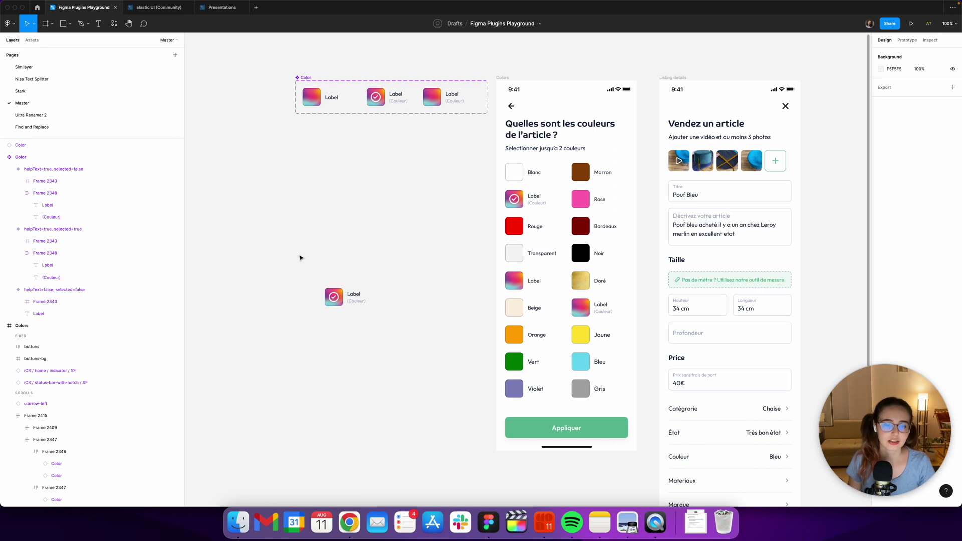
drag(301, 259, 416, 345)
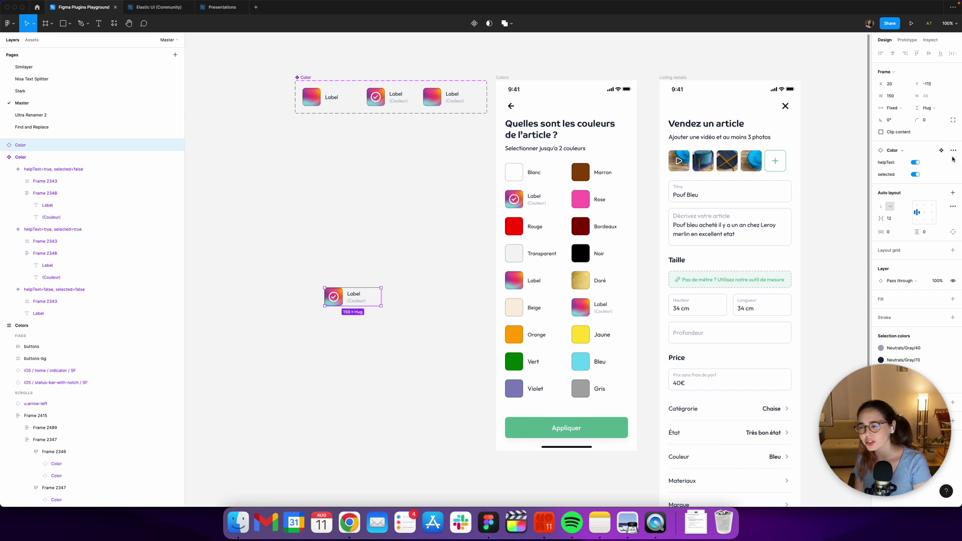
mouse_move(902, 151)
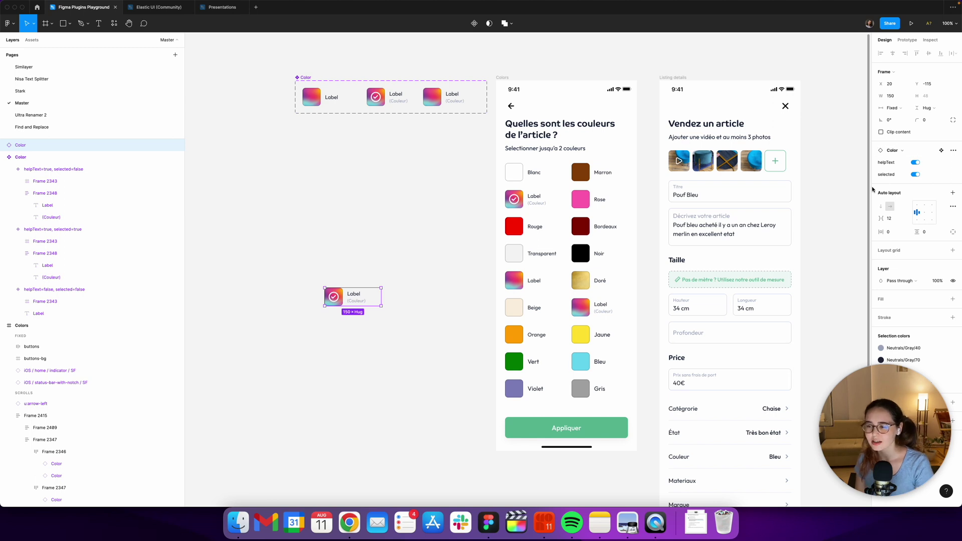
mouse_move(309, 247)
mouse_down()
mouse_move(432, 328)
mouse_move(267, 284)
mouse_move(426, 332)
mouse_up()
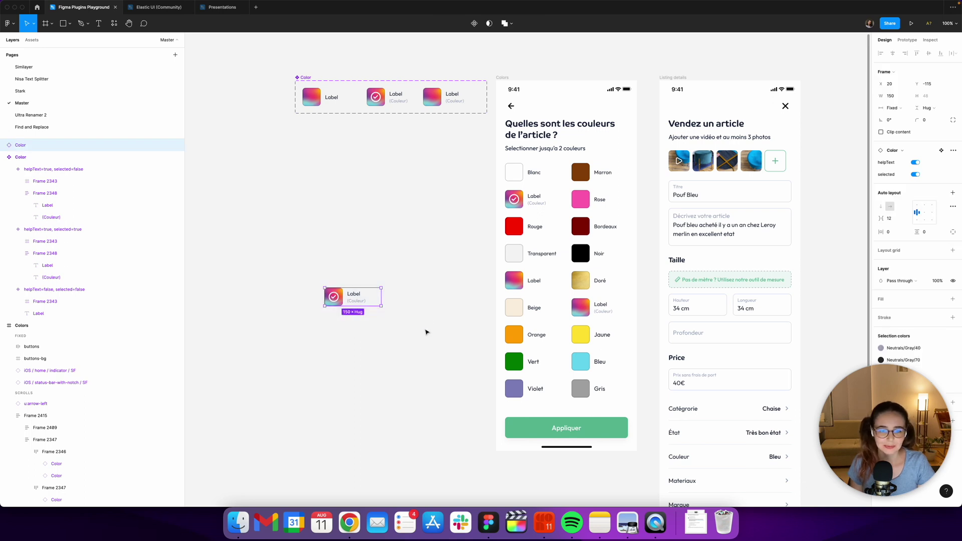
scroll(425, 332, down, 5)
- Make a Row component from the Catégorie, État and Couleur rows with Master
double_click(544, 293)
click(547, 295)
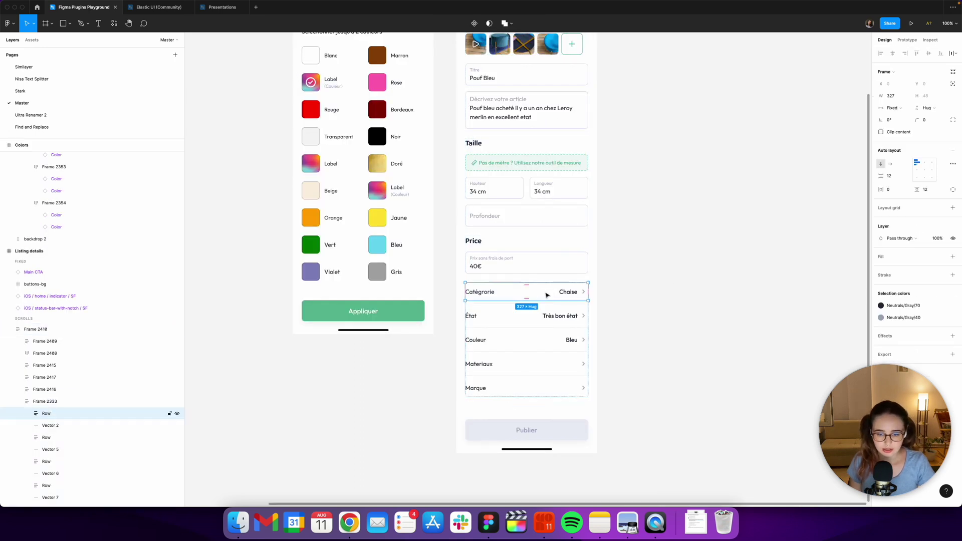
shift+click(560, 319)
shift+click(560, 339)
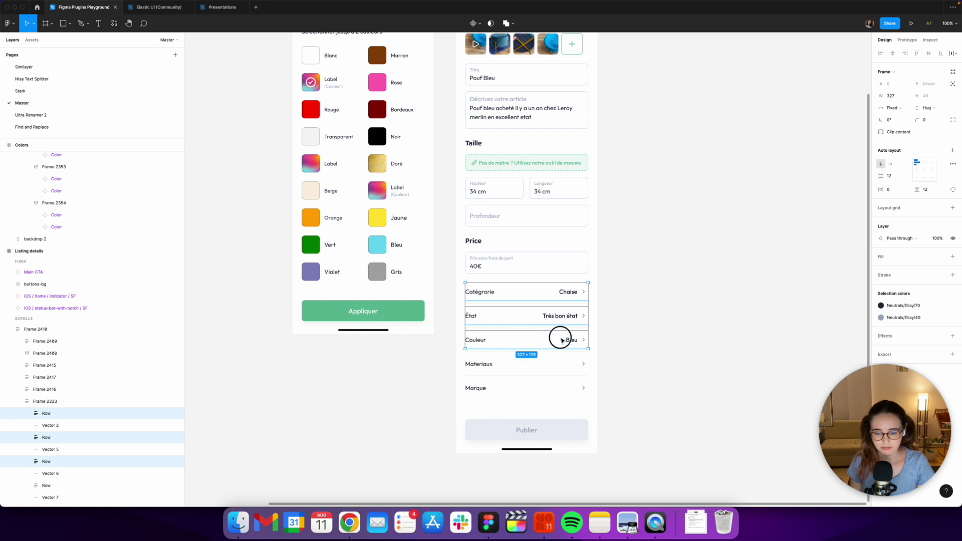
key(super+slash)
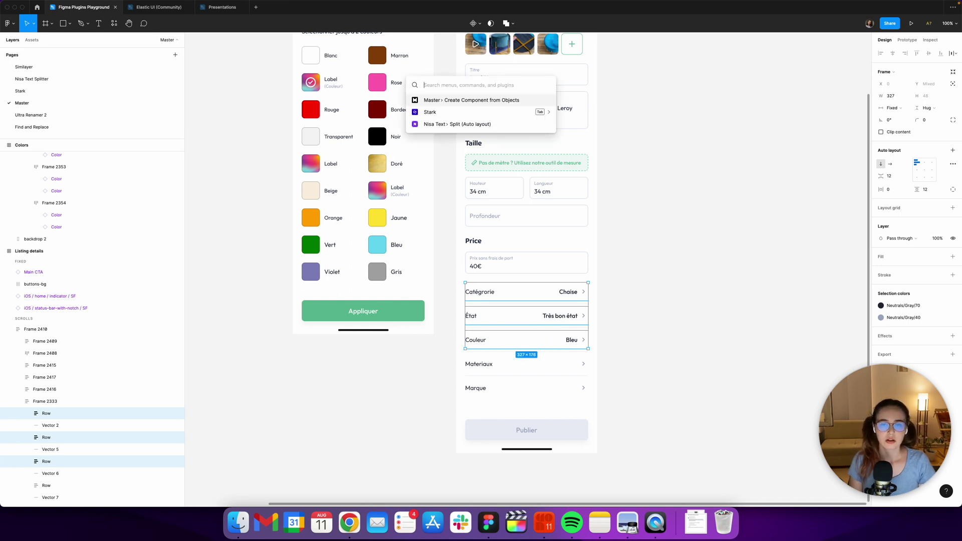
key(Return)
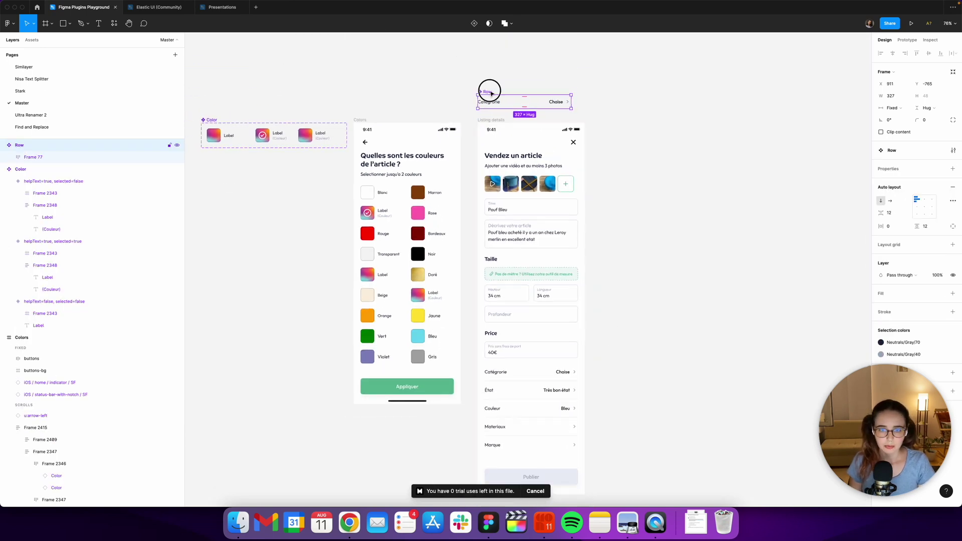
- Rerun Master on the Matériaux and Marque rows, then select the Row component
click(526, 429)
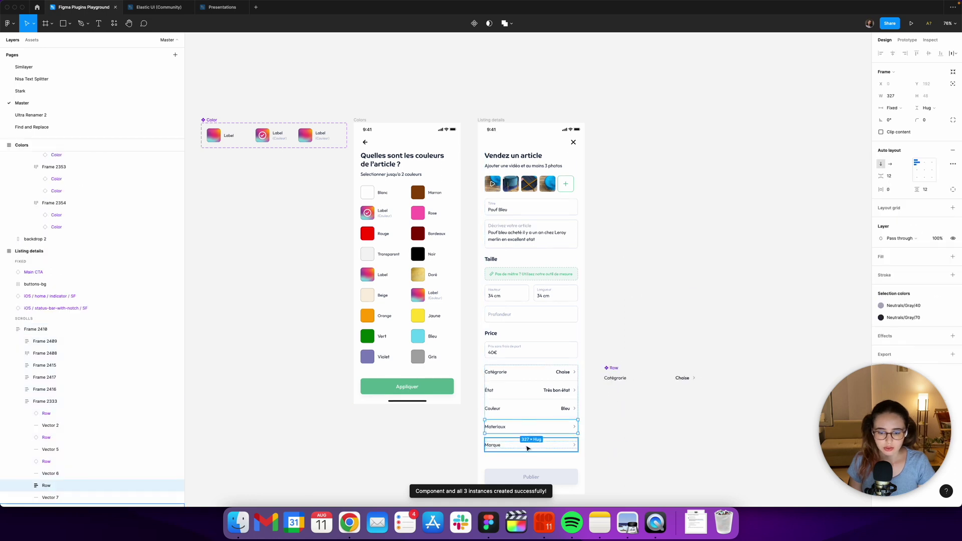
shift+click(527, 449)
key(super+slash)
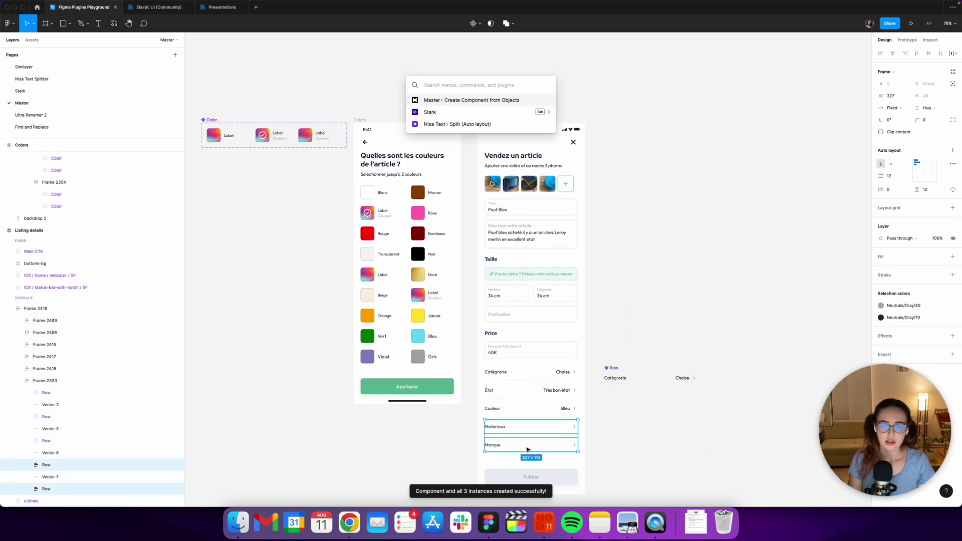
key(Return)
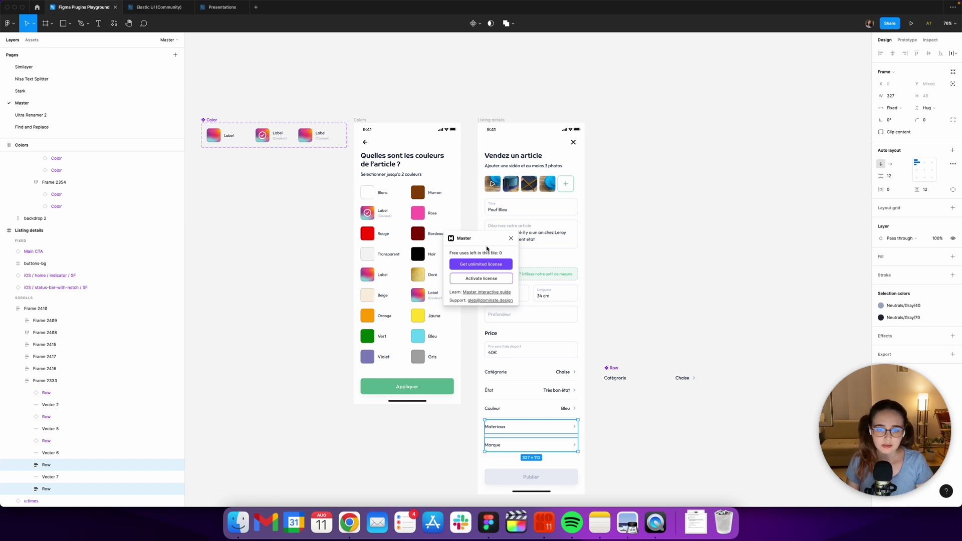
drag(736, 342, 595, 402)
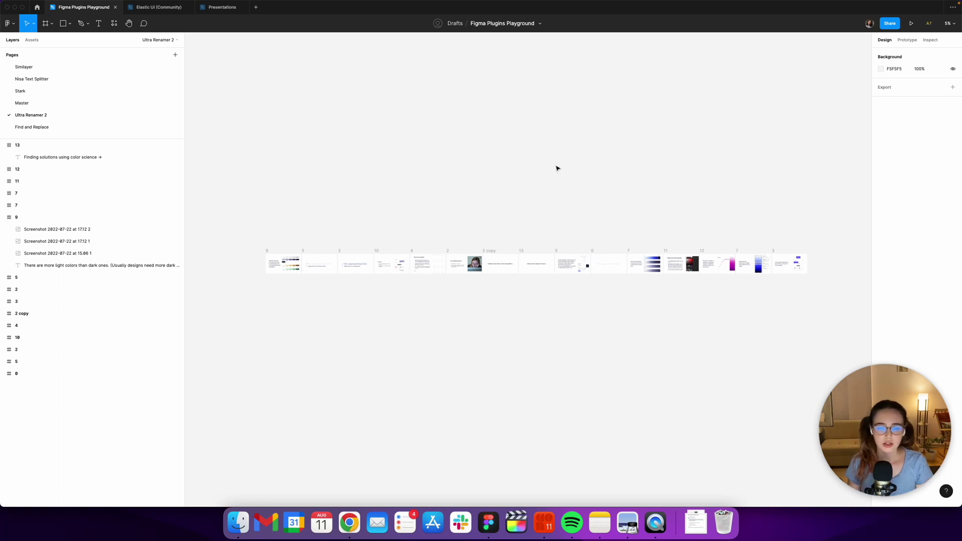
- Marquee-select all the slide frames, then clear the selection
drag(248, 226, 754, 298)
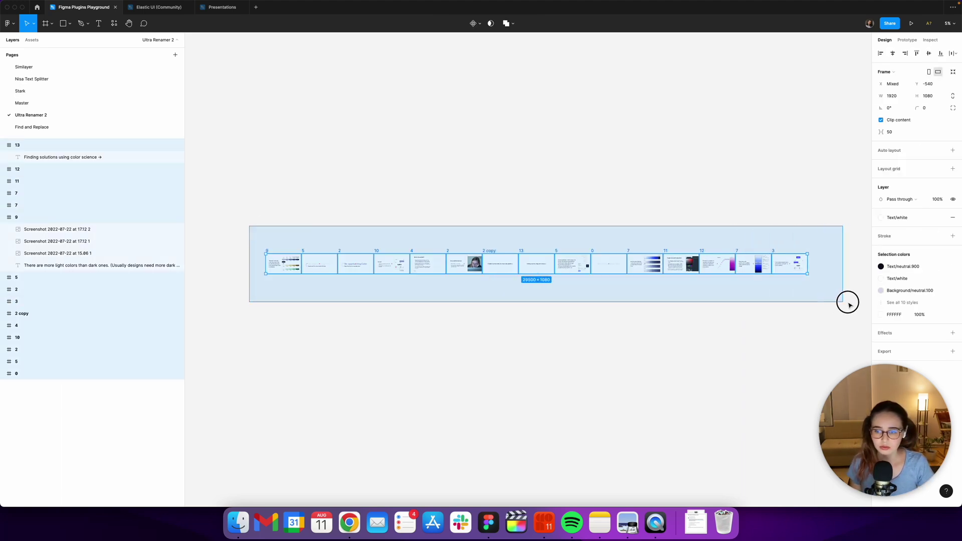
click(705, 301)
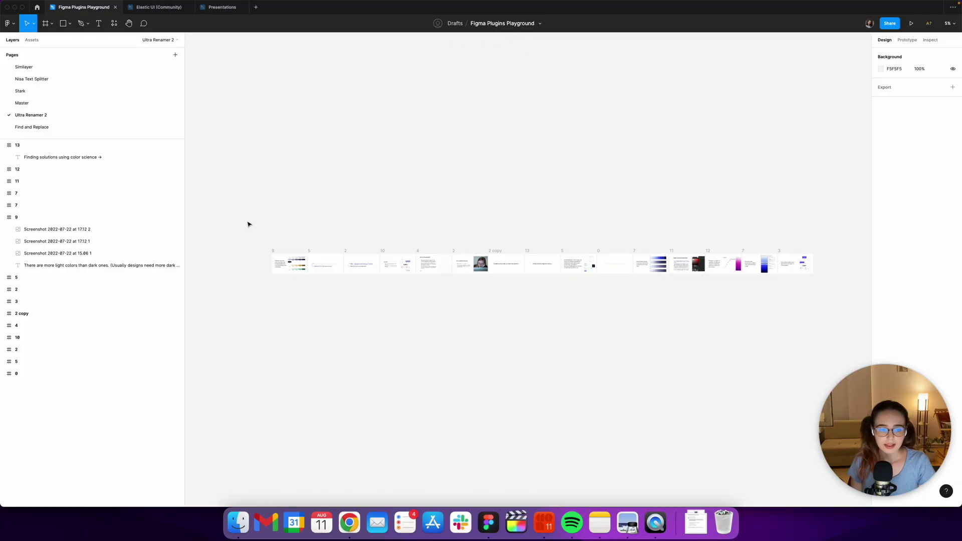
mouse_move(248, 222)
mouse_down()
mouse_move(812, 309)
mouse_move(849, 305)
mouse_up()
click(850, 305)
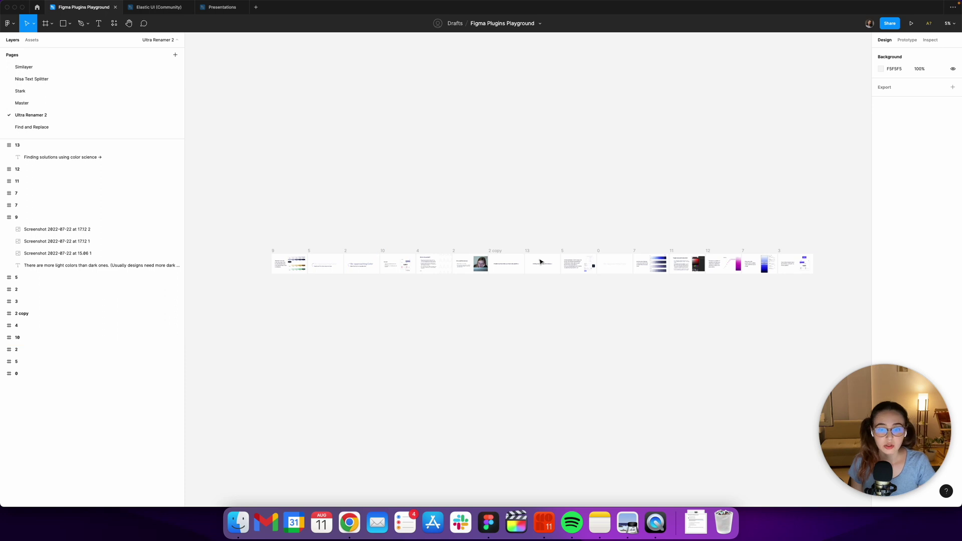
- Swap slide frames 2 and 7, then select every slide frame for renaming
click(454, 250)
shift+click(634, 252)
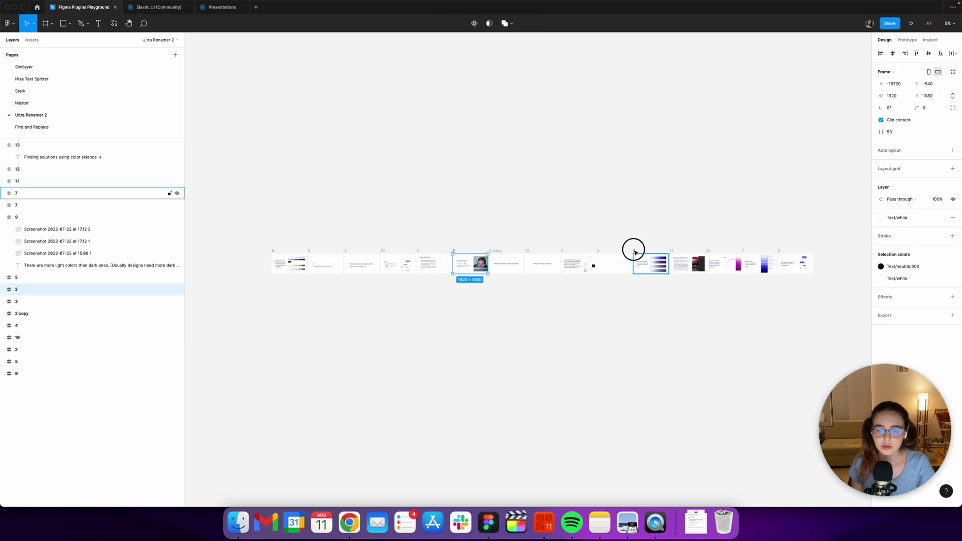
mouse_move(634, 251)
mouse_down()
mouse_move(529, 291)
mouse_move(470, 263)
mouse_up()
click(555, 221)
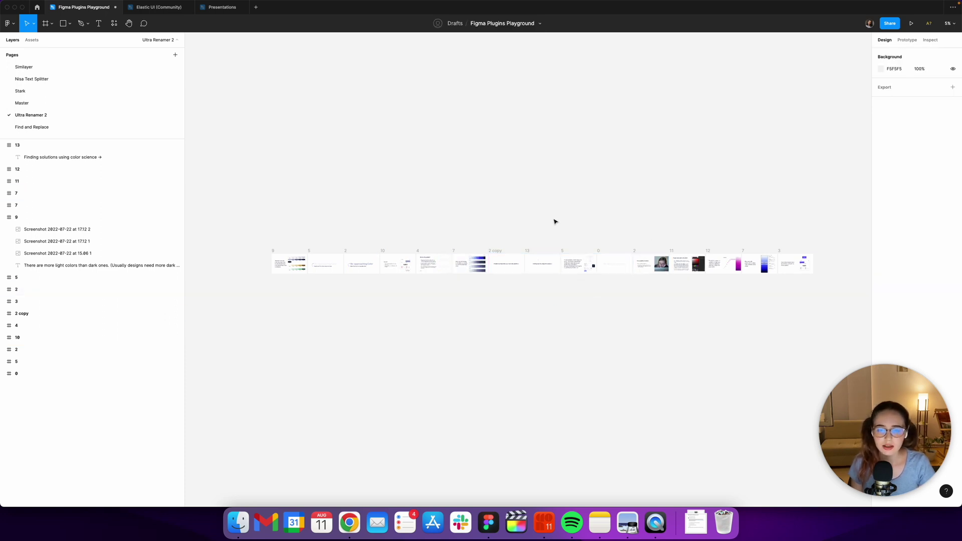
drag(844, 228, 220, 322)
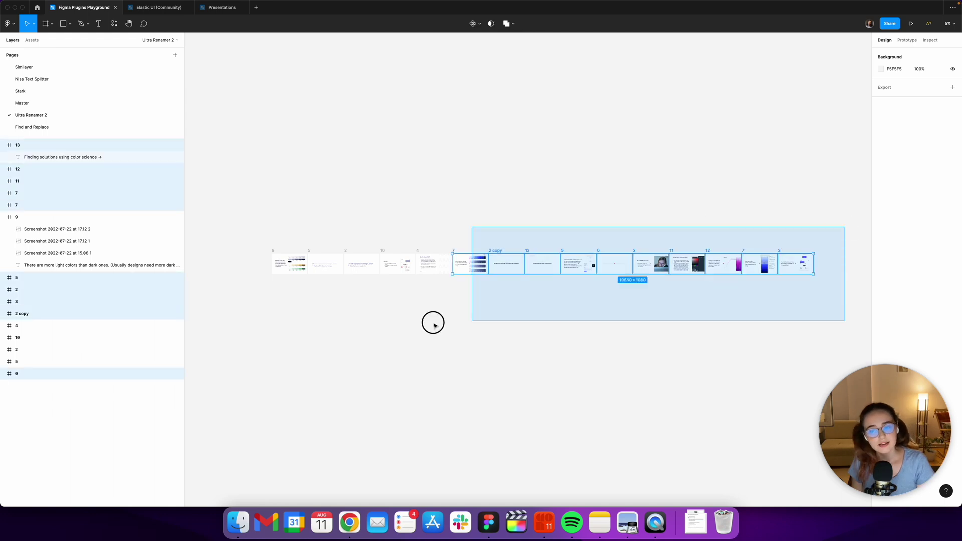
key(ctrl+slash)
text(rename)
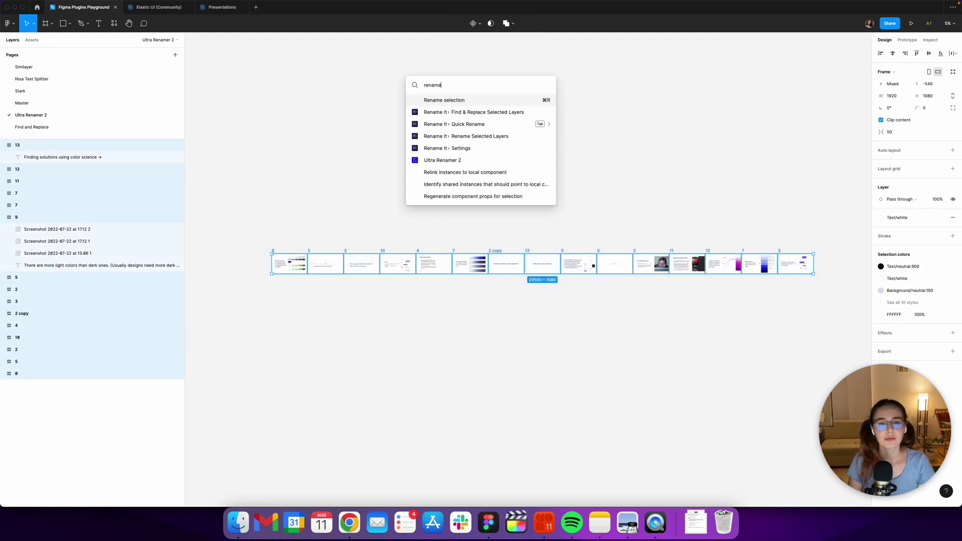
- Rename the 15 frames with a descending number, then undo it
key(Return)
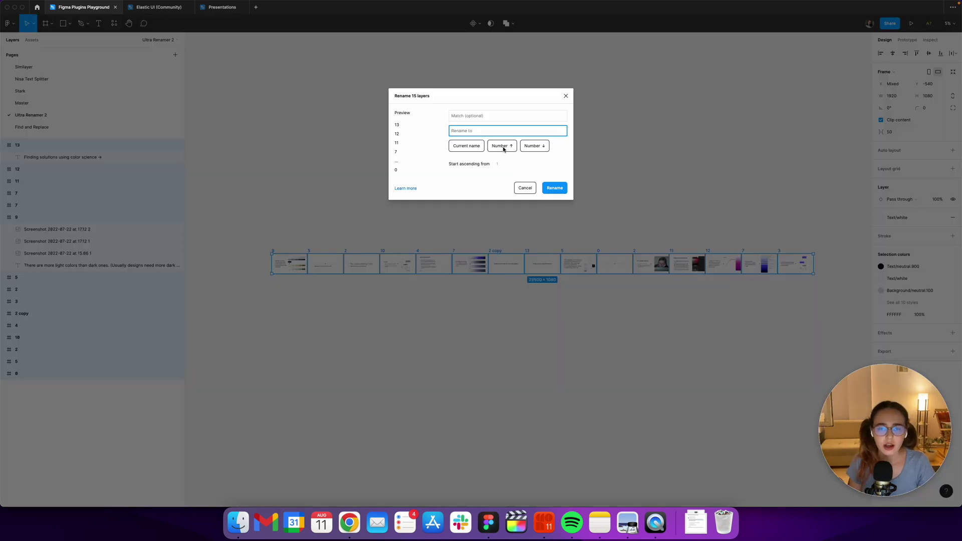
click(534, 146)
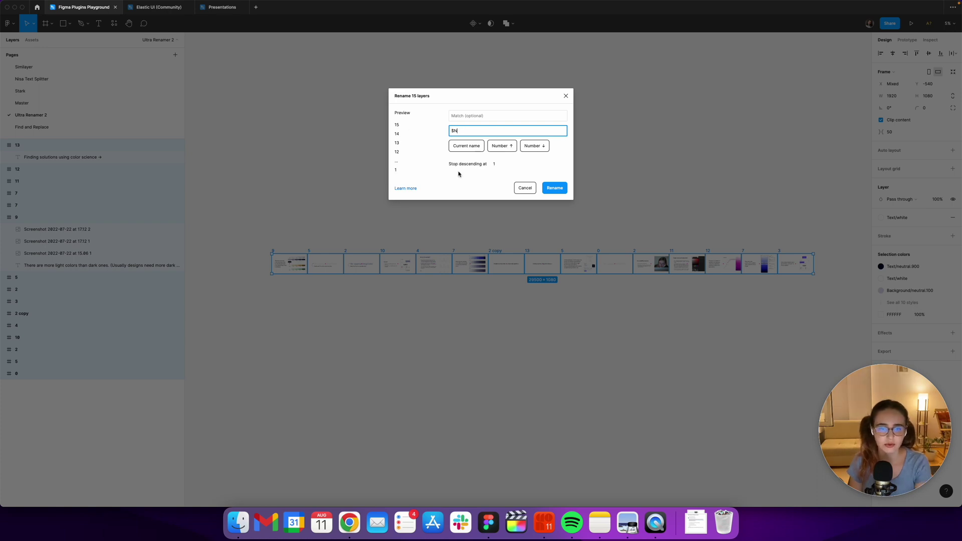
click(558, 190)
click(559, 191)
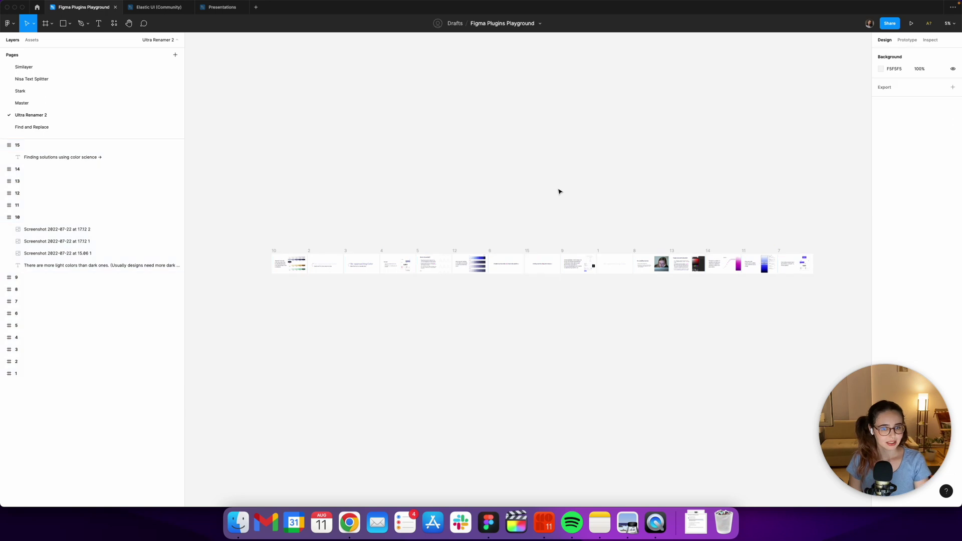
key(ctrl+z)
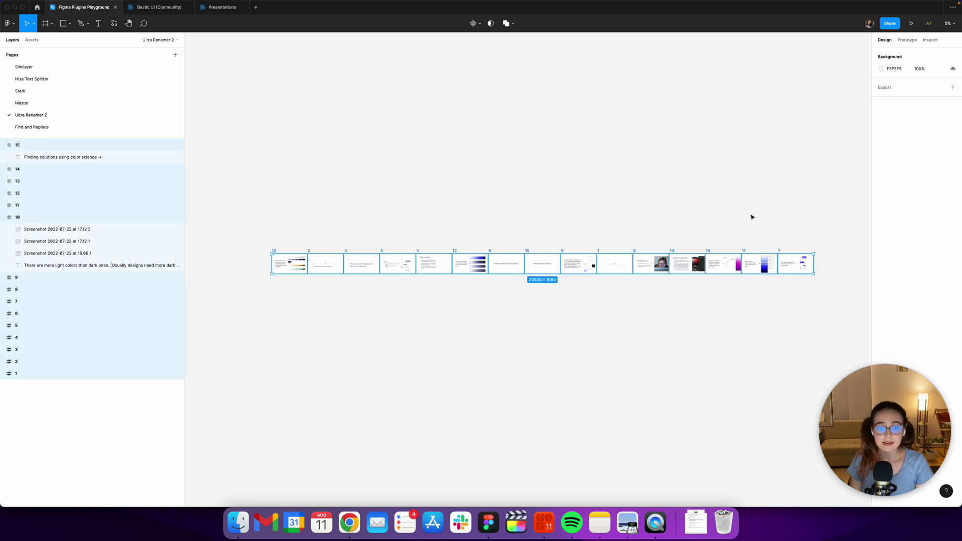
- Renumber the 15 slide frames 0–14 with Ultra Renamer 2
key(ctrl+slash)
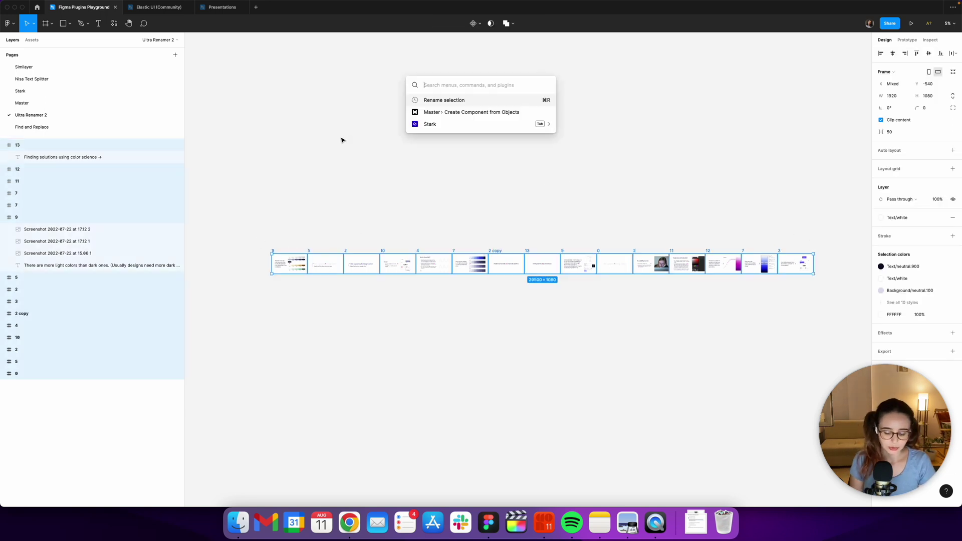
text(ultra)
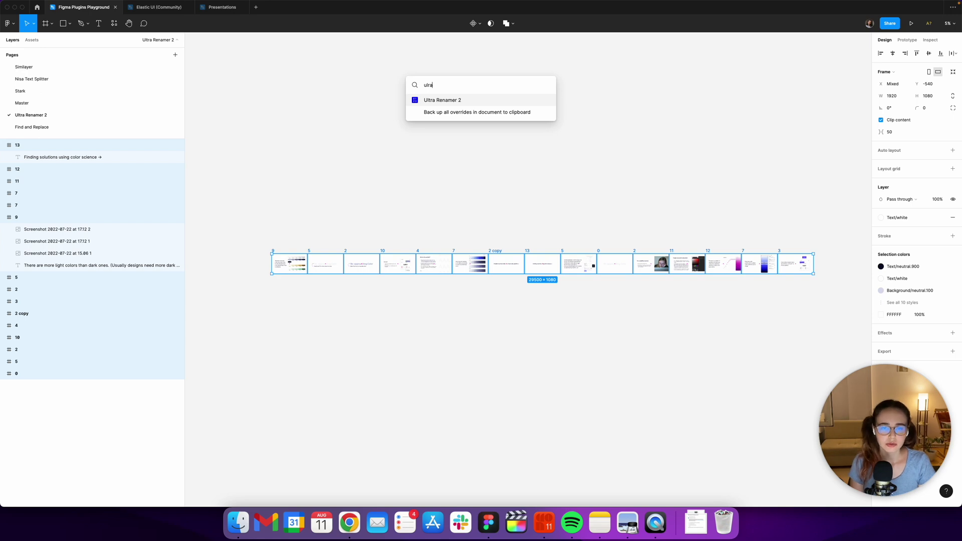
key(Return)
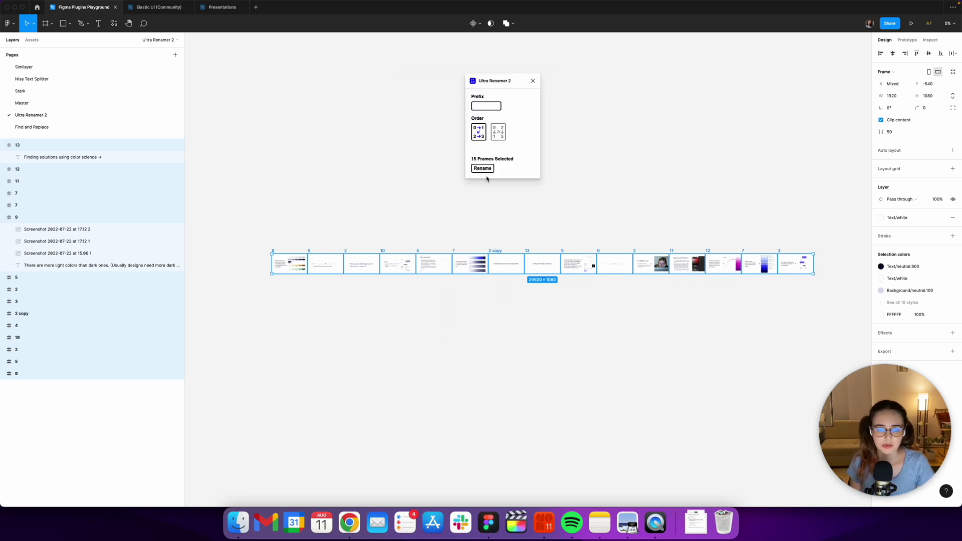
click(487, 169)
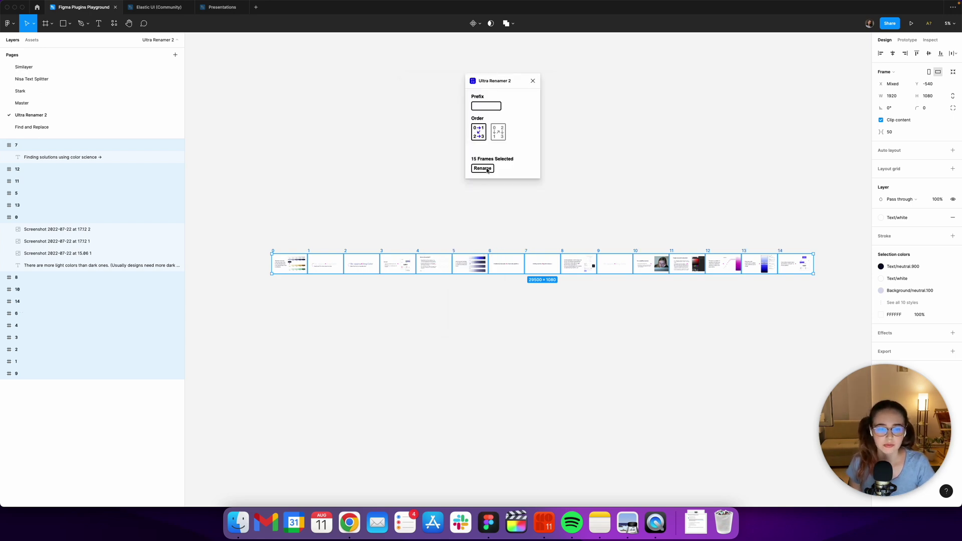
drag(245, 235, 845, 300)
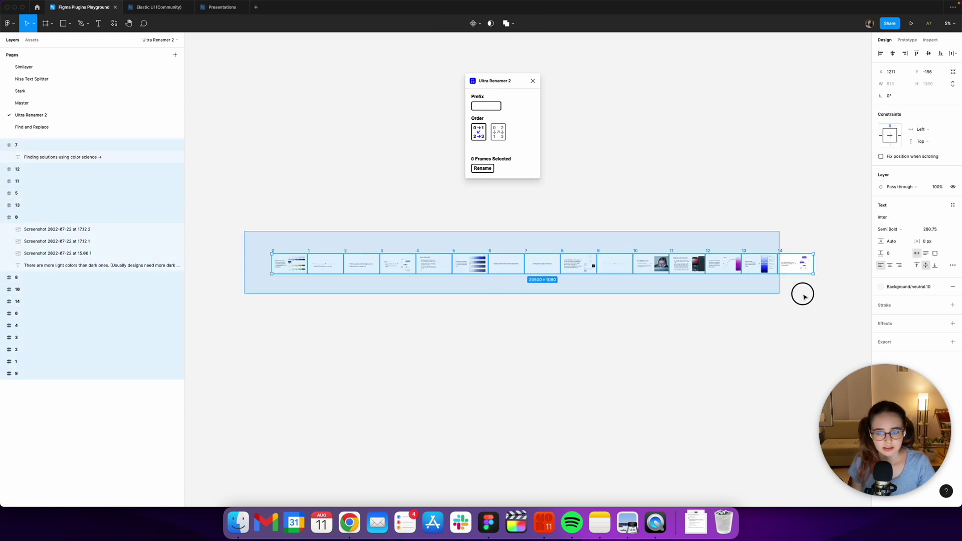
click(843, 301)
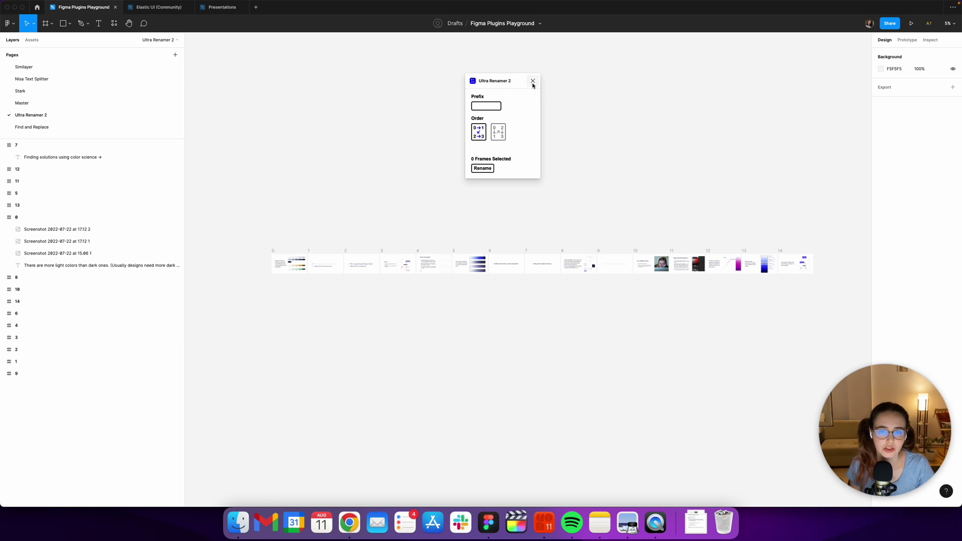
click(298, 240)
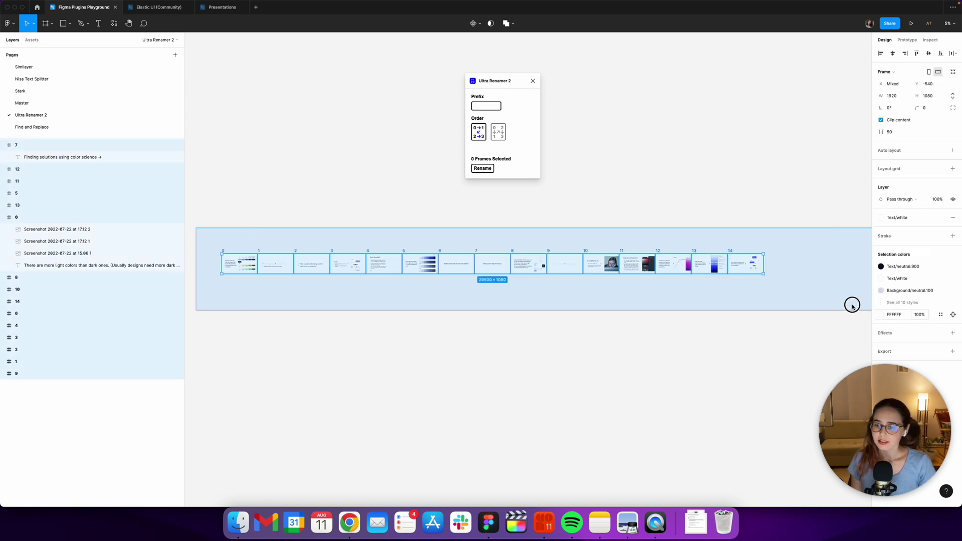
drag(298, 240, 792, 294)
click(741, 301)
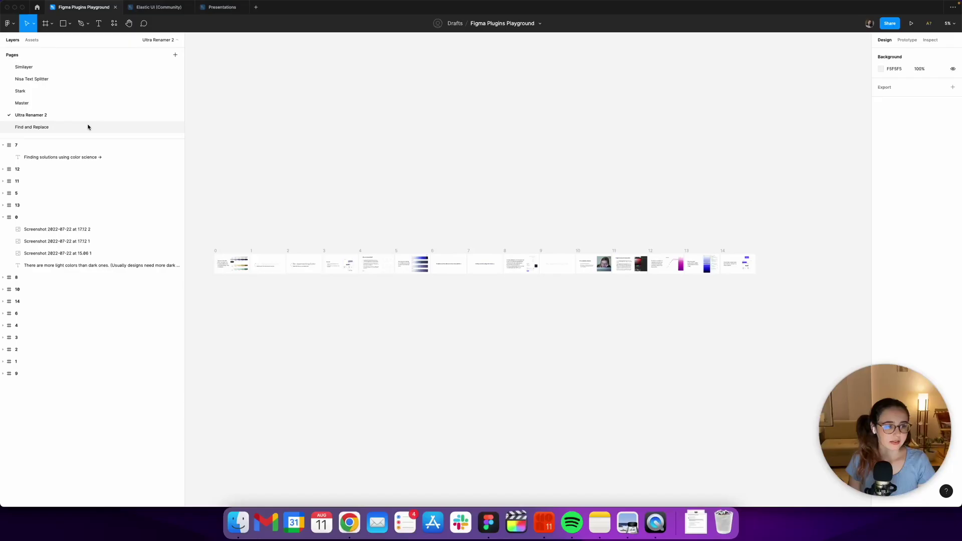
click(88, 126)
scroll(512, 138, up, 2)
scroll(385, 137, up, 2)
scroll(383, 138, up, 2)
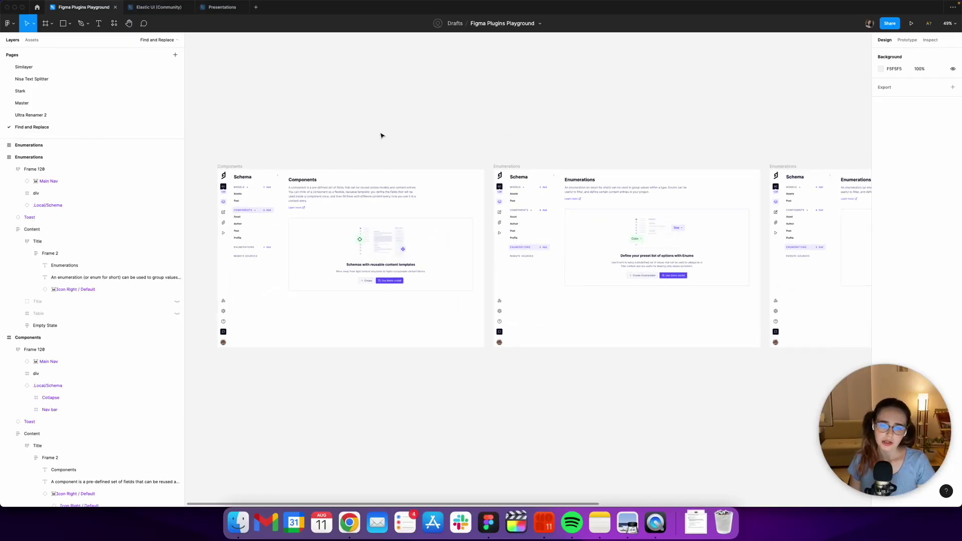
scroll(383, 136, up, 2)
scroll(383, 134, left, 2)
scroll(275, 155, up, 1)
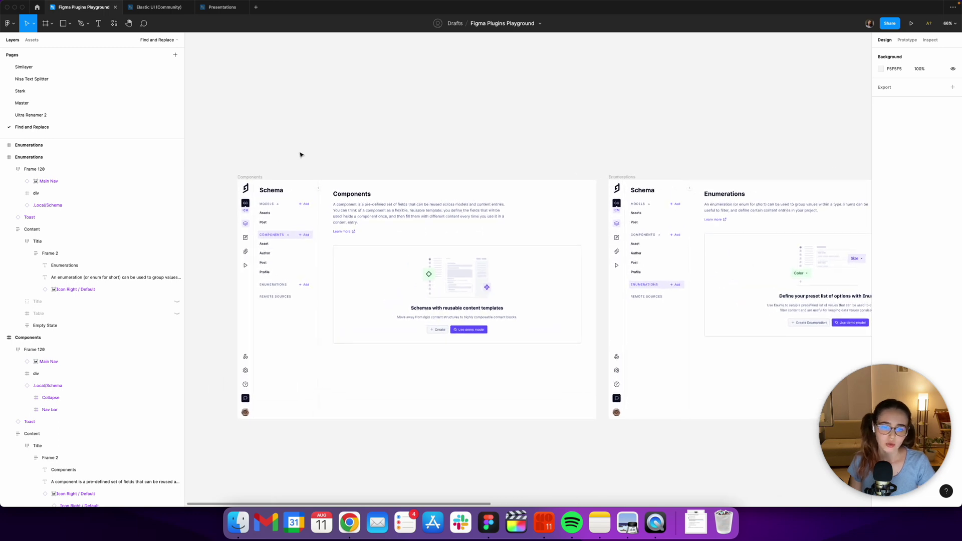
scroll(425, 91, down, 1)
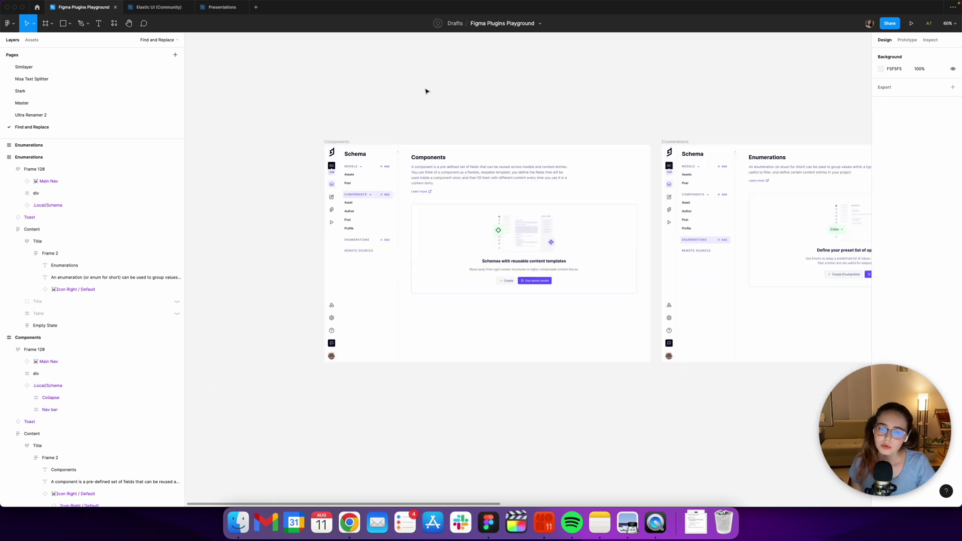
scroll(426, 91, right, 5)
scroll(426, 91, right, 2)
scroll(426, 92, right, 1)
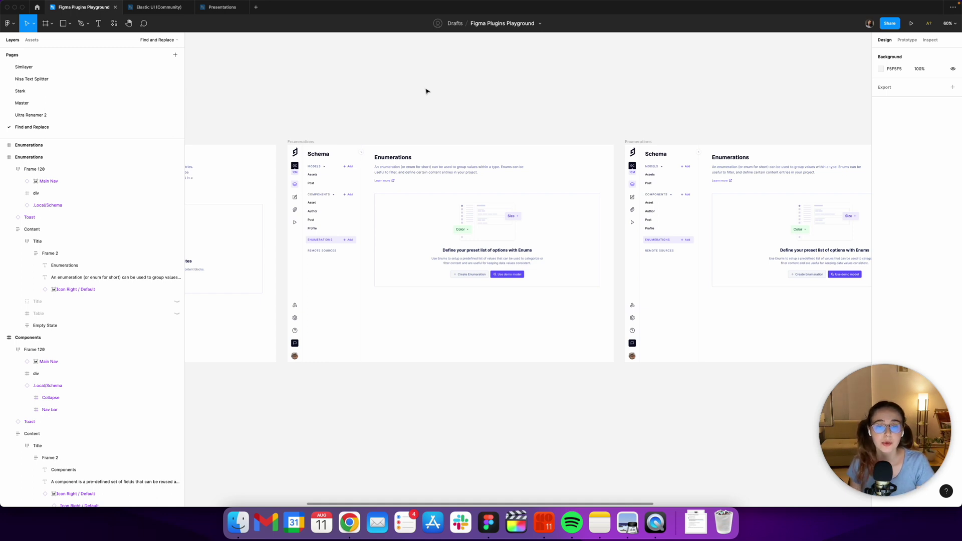
scroll(425, 91, right, 2)
scroll(597, 146, right, 3)
scroll(597, 147, up, 5)
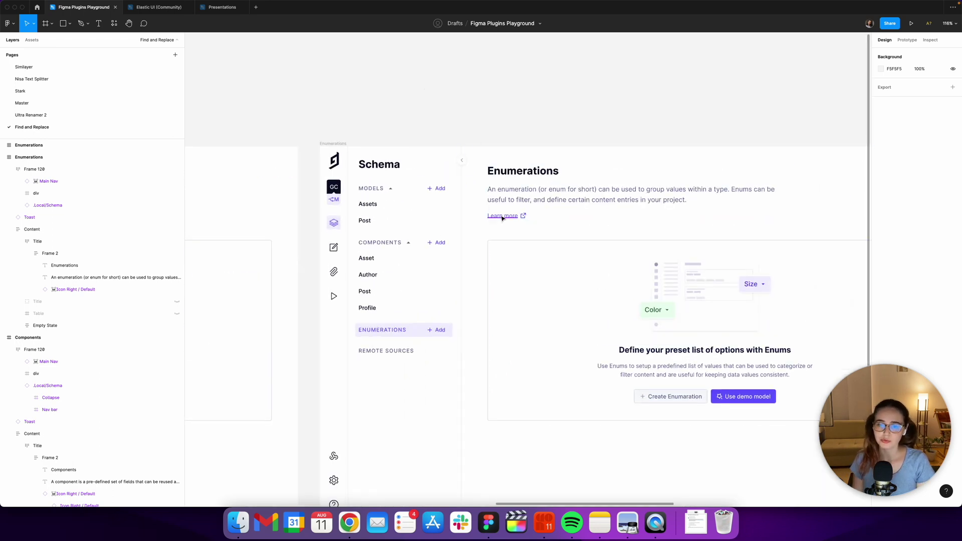
scroll(502, 218, left, 5)
scroll(382, 167, down, 2)
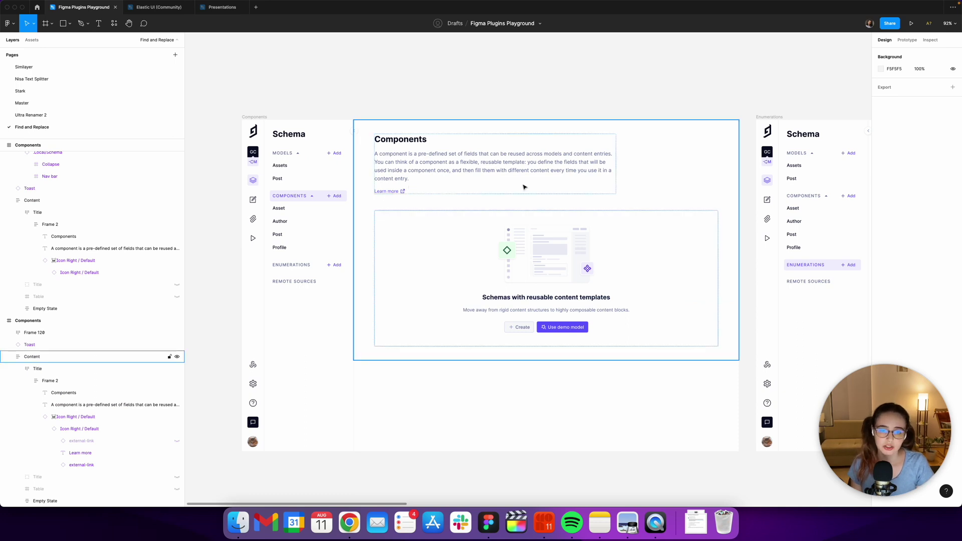
scroll(524, 185, right, 5)
scroll(813, 167, left, 5)
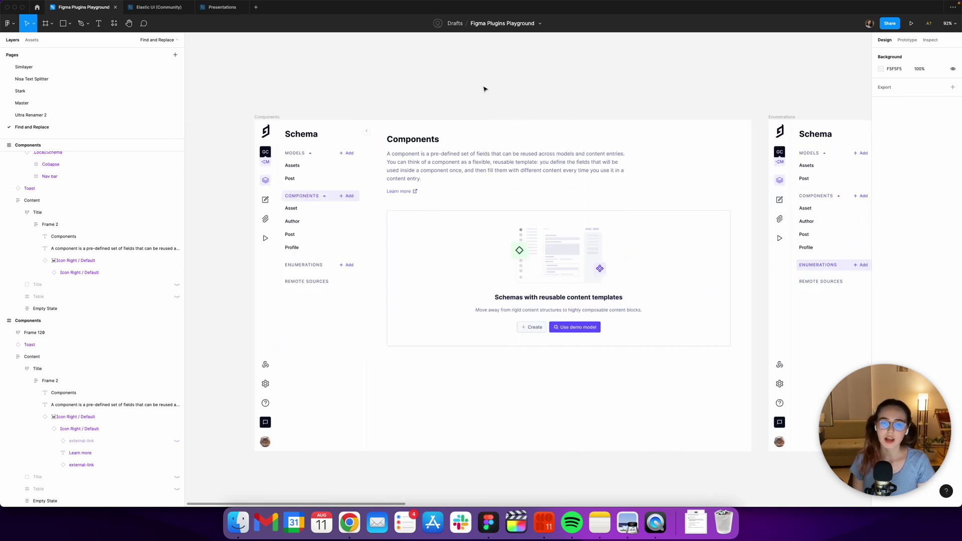
scroll(485, 88, left, 3)
scroll(435, 77, down, 2)
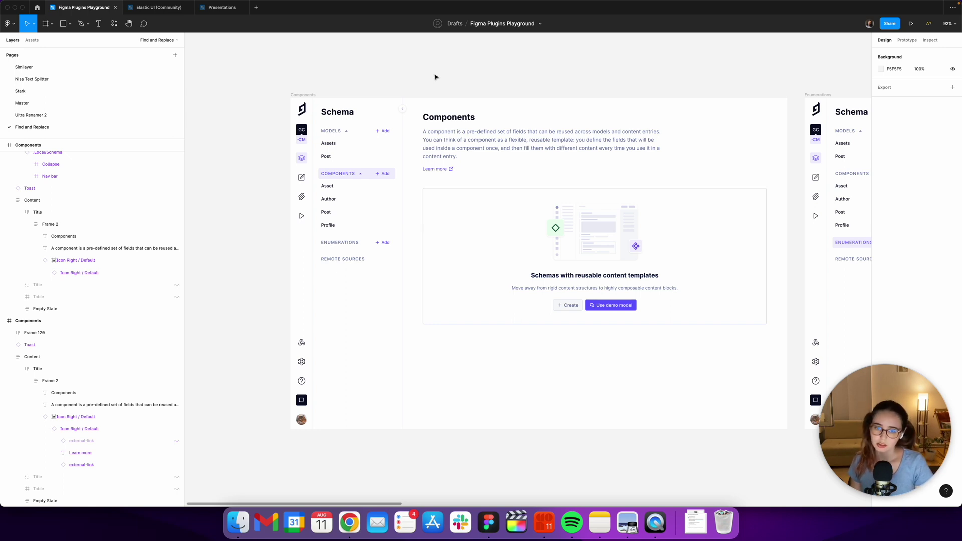
scroll(436, 77, down, 5)
scroll(374, 138, down, 2)
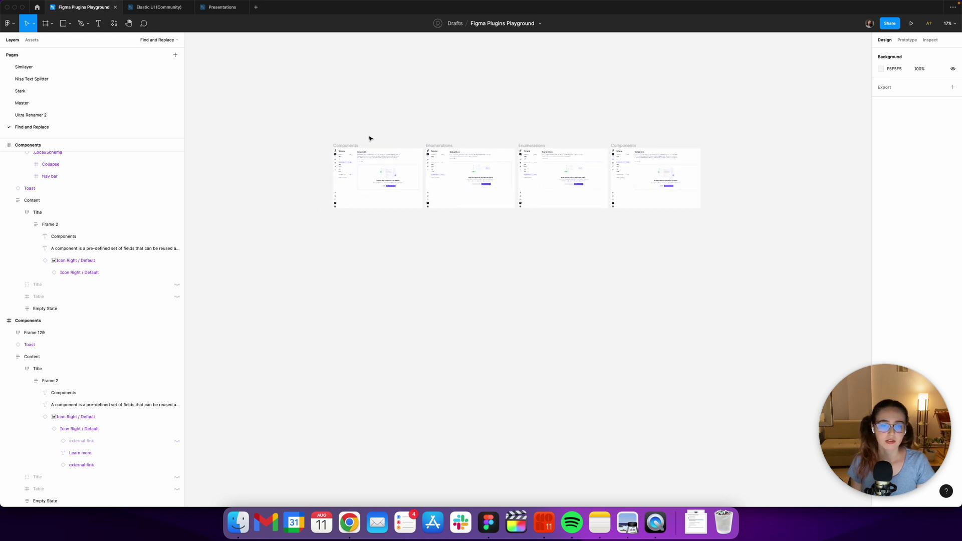
scroll(369, 140, down, 1)
scroll(369, 131, up, 3)
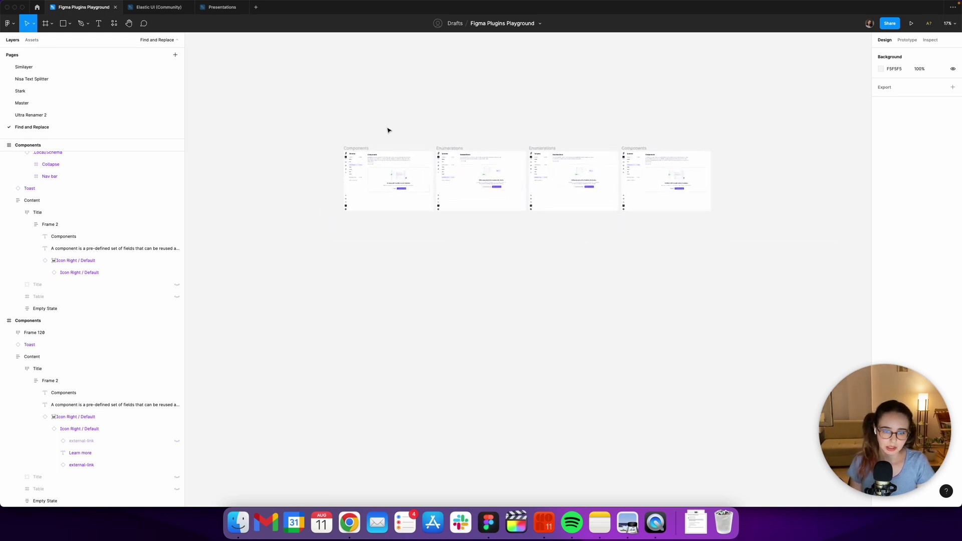
scroll(429, 126, up, 3)
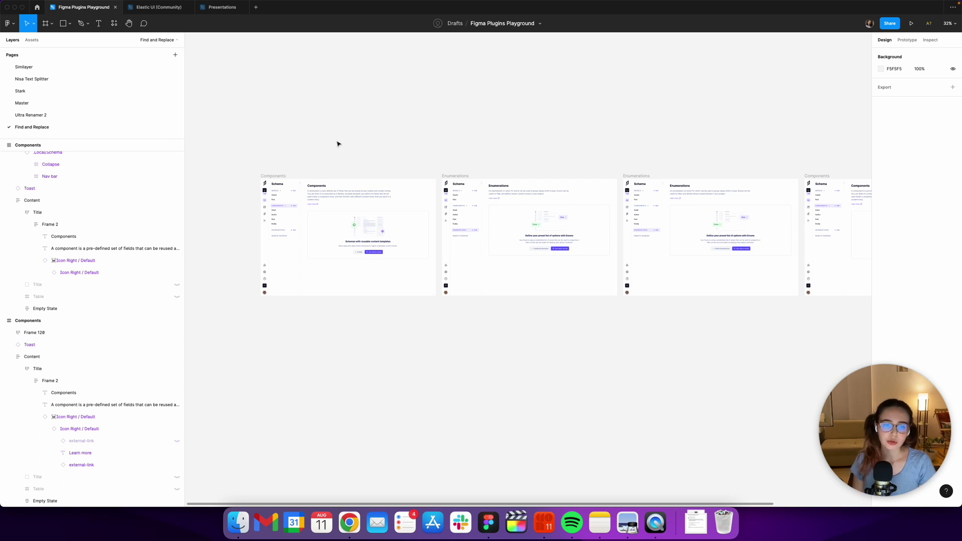
scroll(337, 144, down, 3)
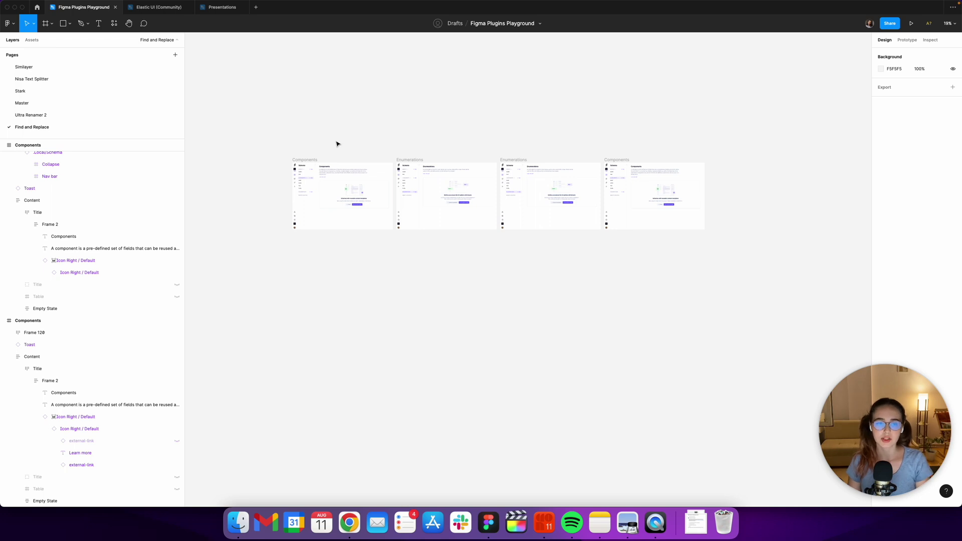
scroll(337, 144, up, 1)
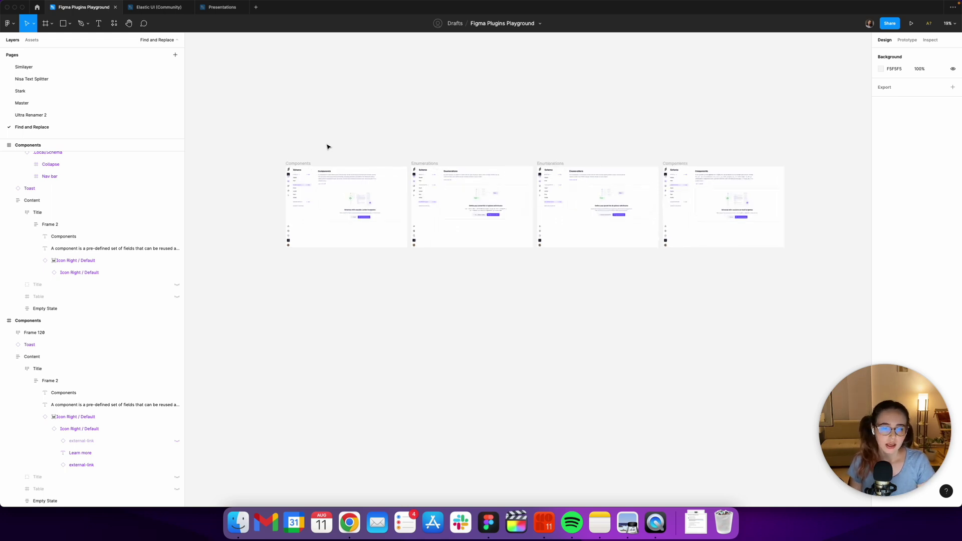
scroll(326, 146, up, 2)
scroll(460, 137, up, 2)
scroll(306, 185, up, 2)
scroll(295, 184, down, 1)
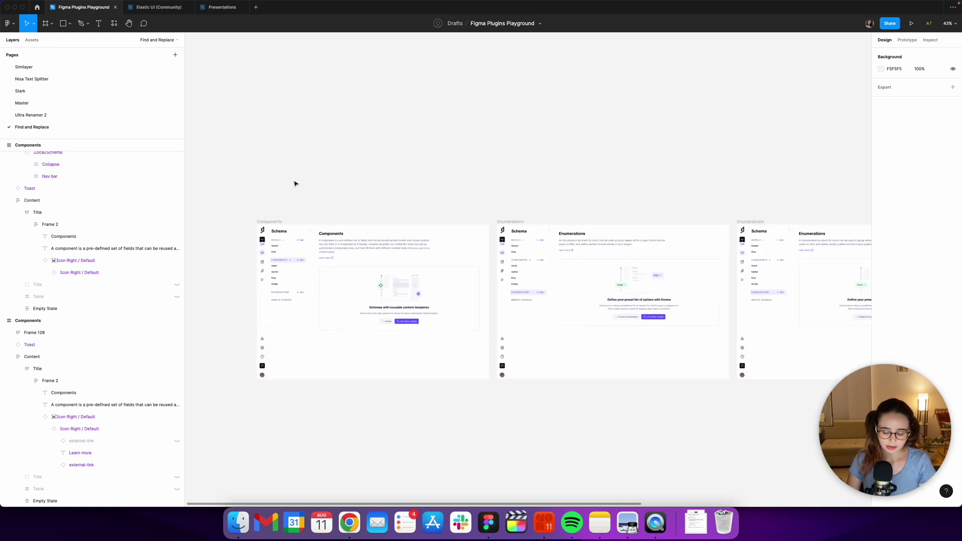
- Replace every 'Learn more' with 'View Documentation' using the Find and Replace plugin
key(ctrl+slash)
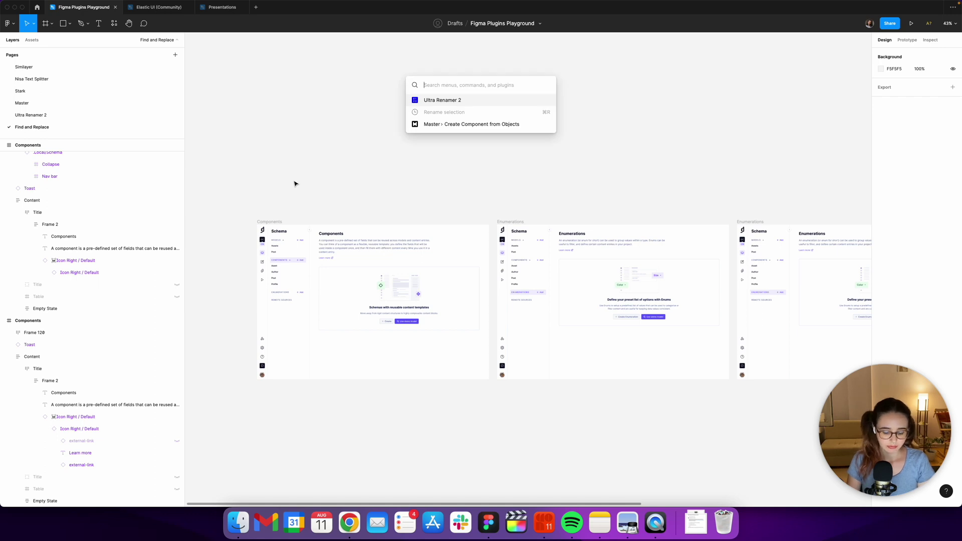
text(find and)
key(Return)
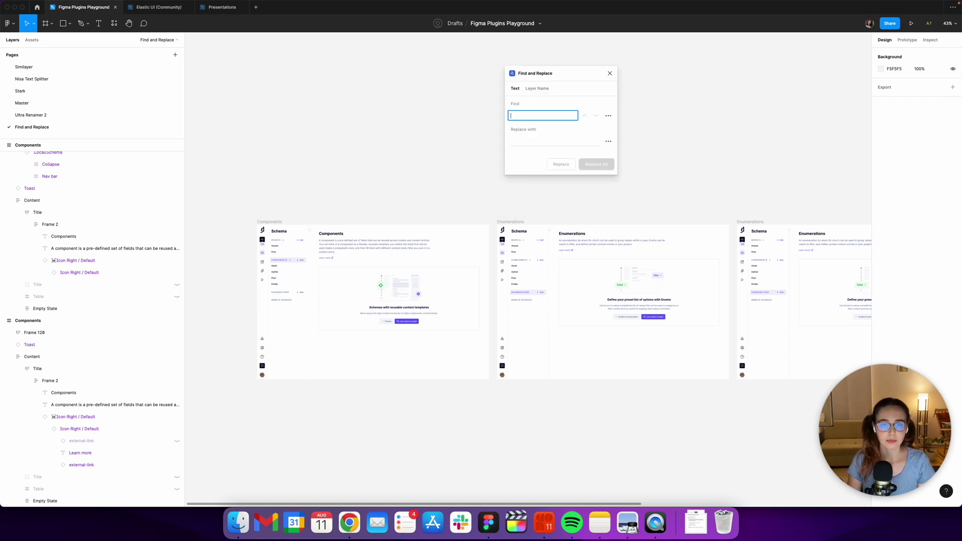
scroll(318, 243, up, 3)
ctrl+click(326, 264)
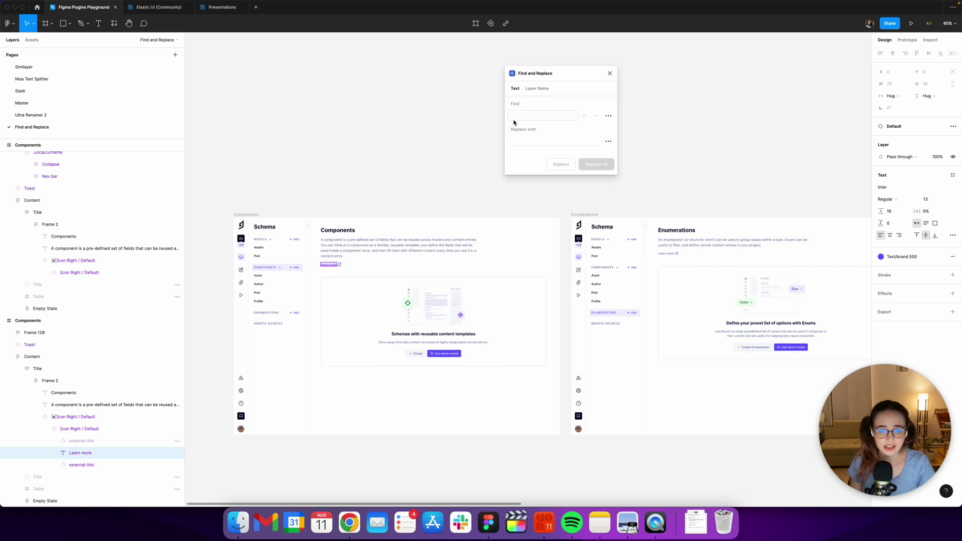
click(426, 190)
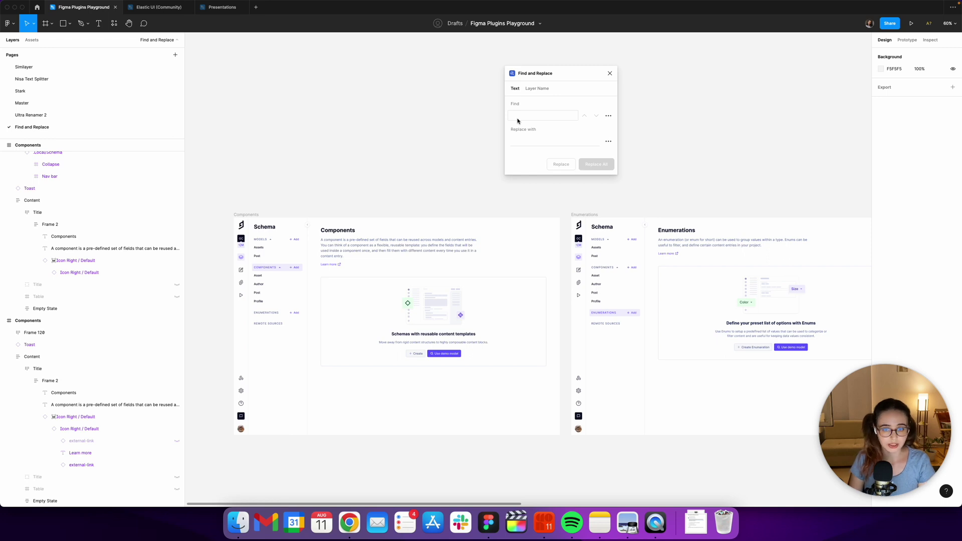
click(517, 119)
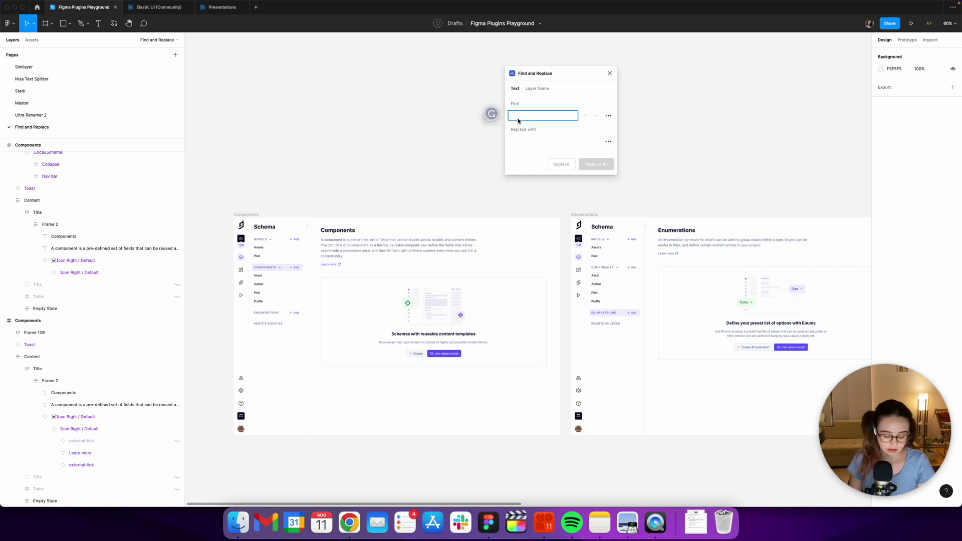
text(Learn more)
key(Return)
click(519, 140)
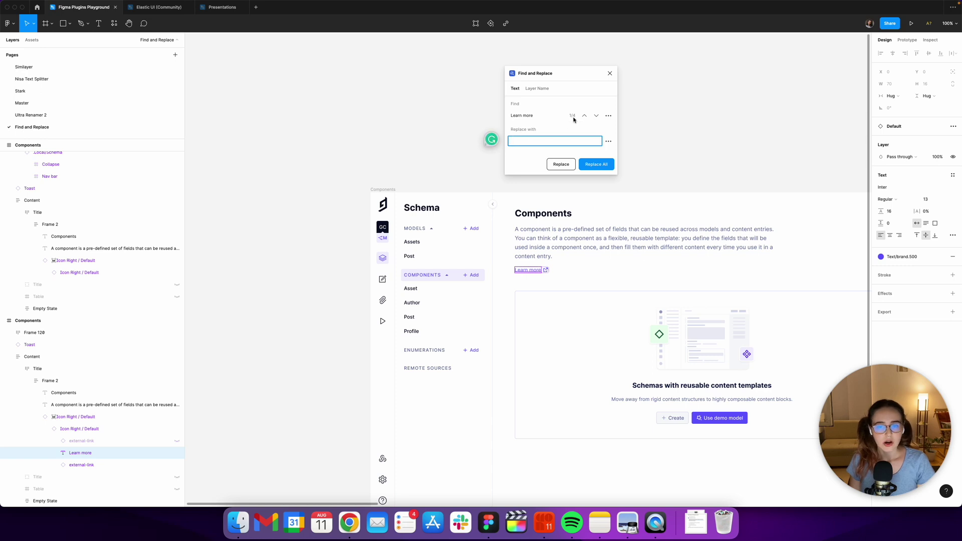
text(View Documentation)
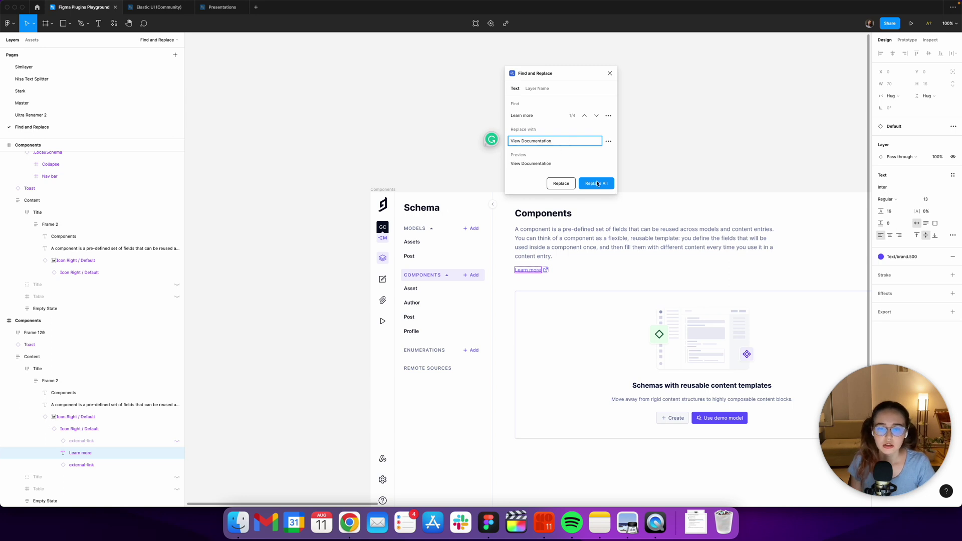
click(598, 184)
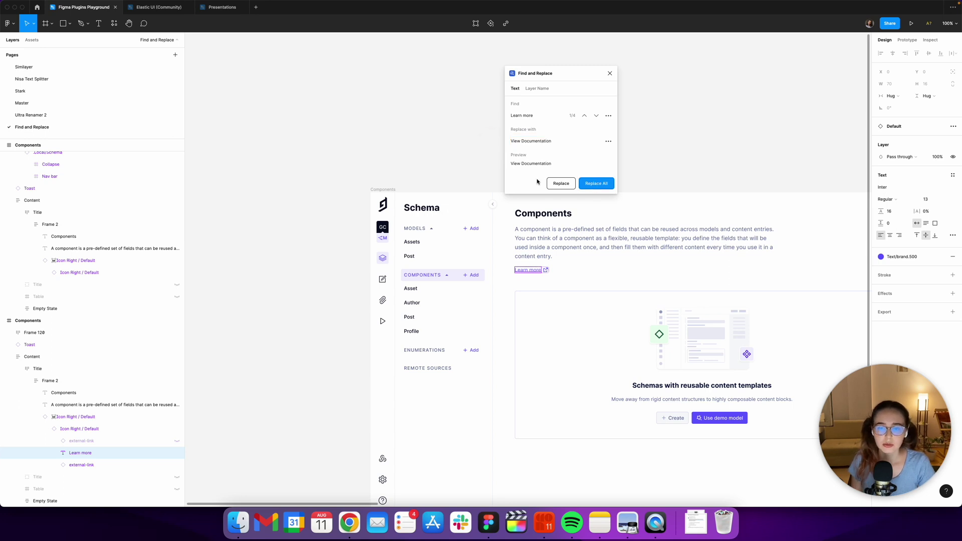
scroll(366, 166, right, 10)
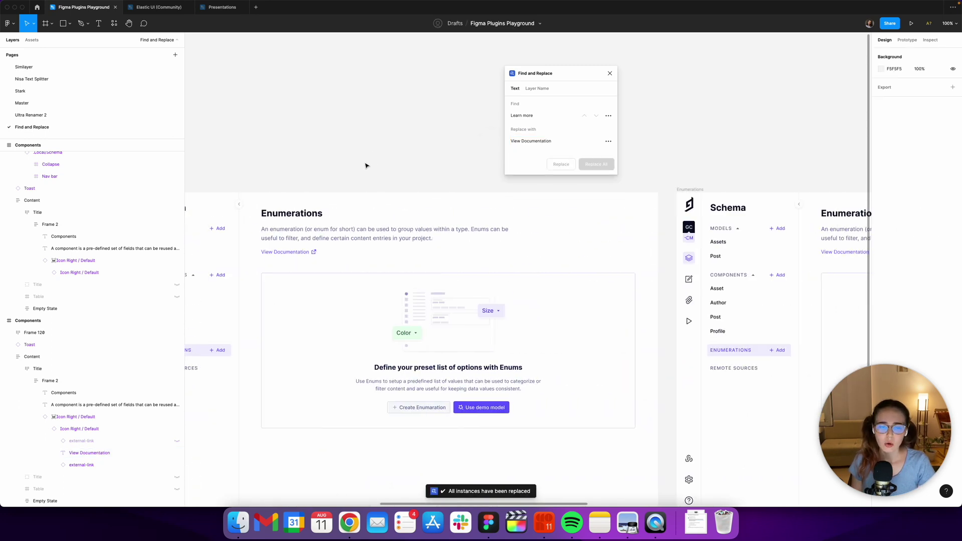
scroll(369, 164, right, 5)
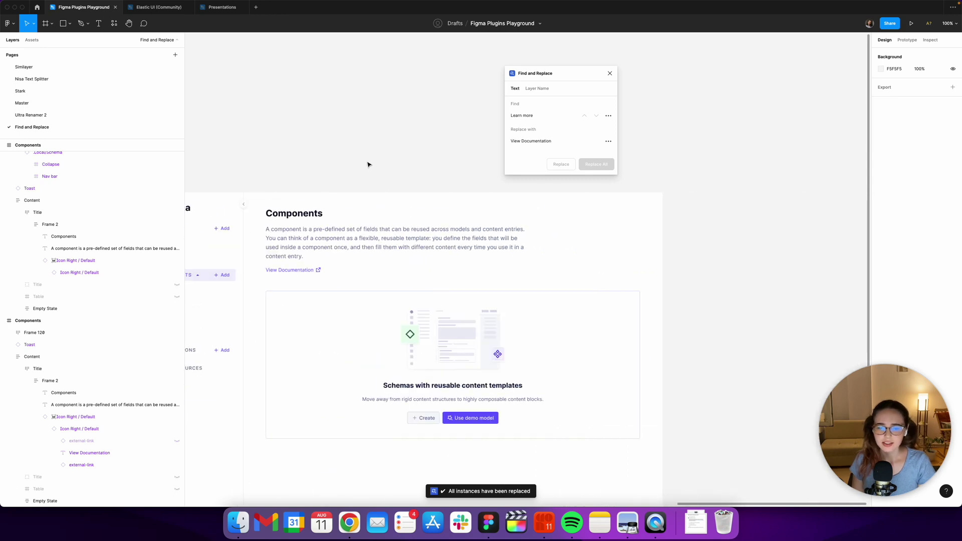
scroll(369, 164, left, 5)
scroll(369, 164, down, 3)
scroll(438, 336, up, 3)
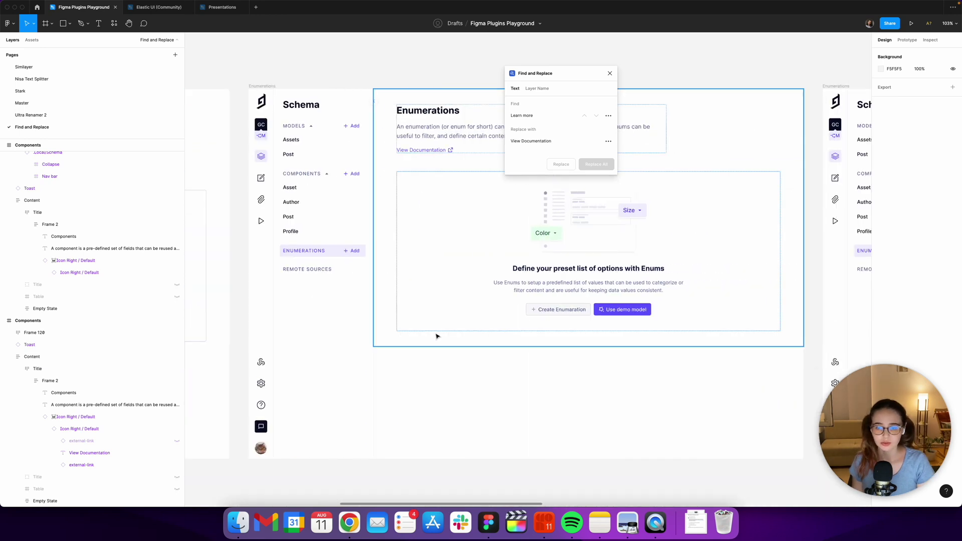
scroll(437, 336, left, 10)
- Replace all 'Use demo model' button text with 'Start with an example' using Find and Replace
click(625, 320)
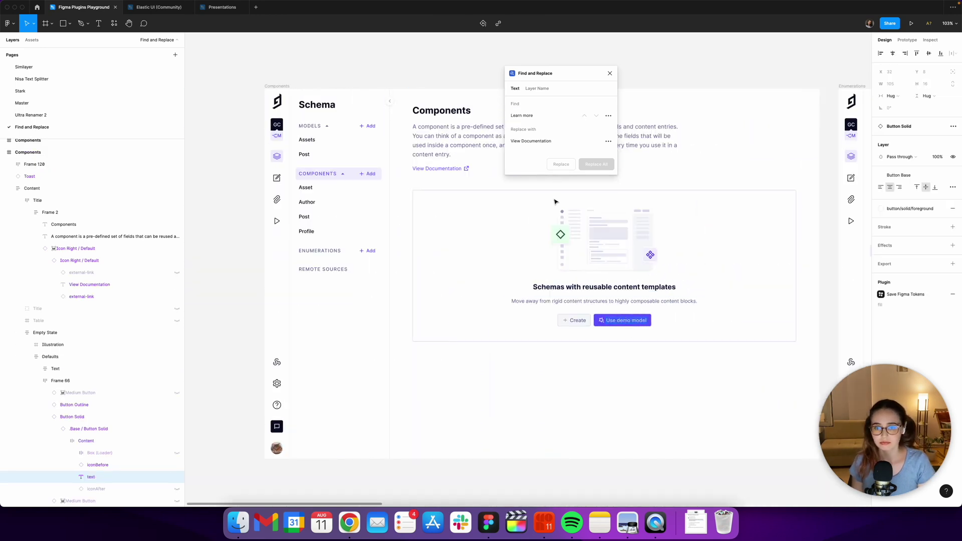
click(557, 143)
key(ctrl+a)
text(S)
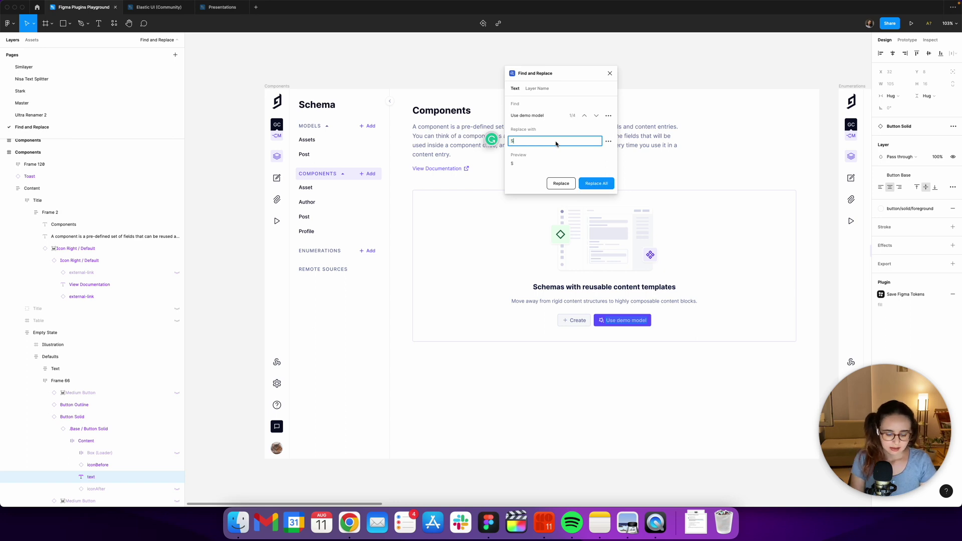
text(tart with an ex)
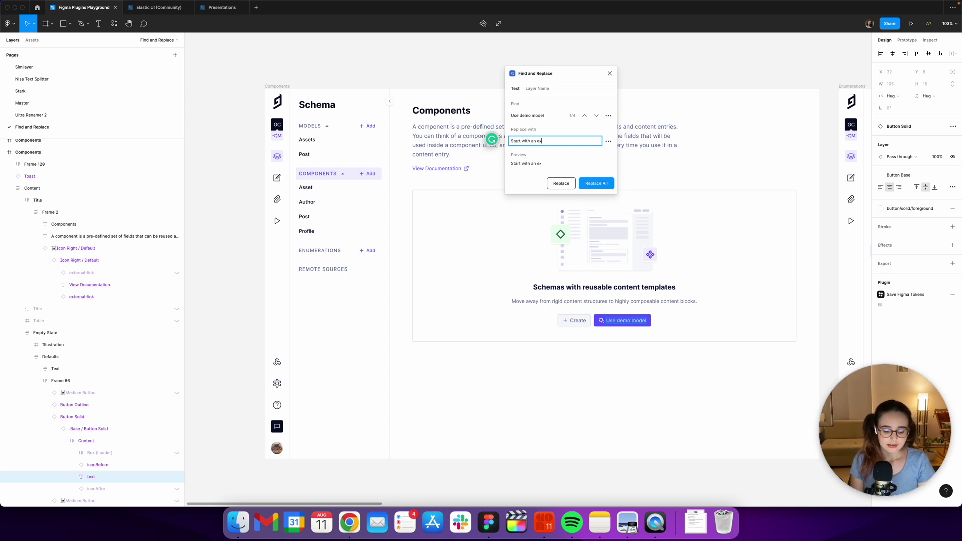
text(ample)
click(596, 183)
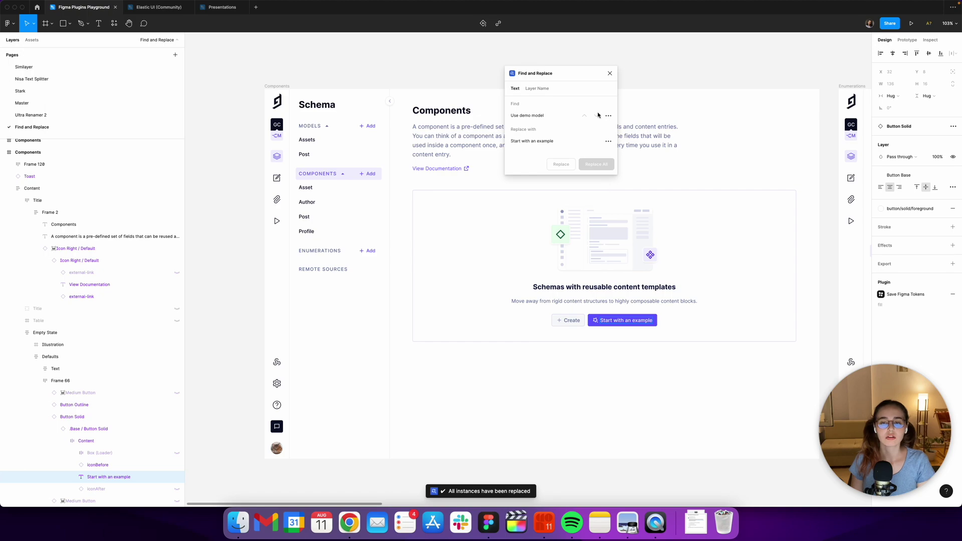